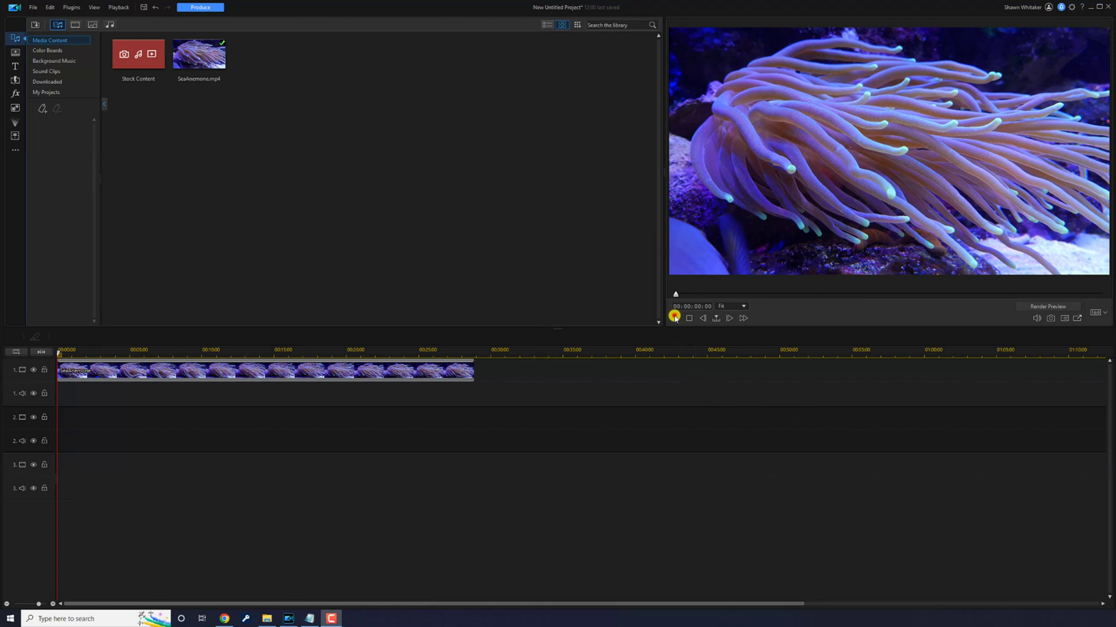
Preview the anemone clip, then place the Default 'My Title' template on video track 2 at 00:00
left_click(674, 317)
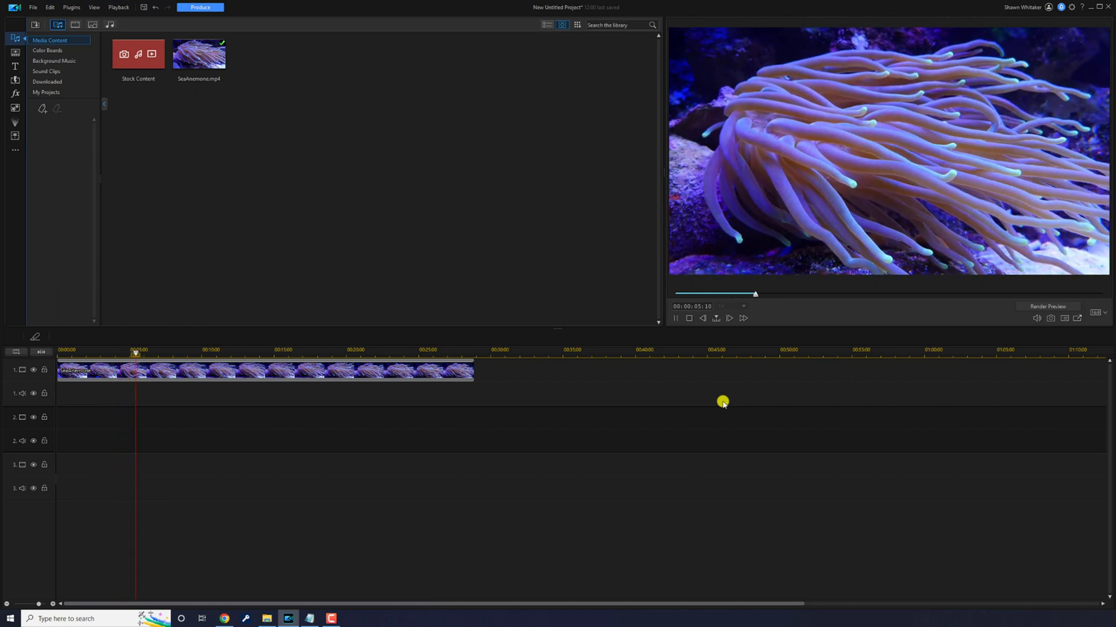
left_click(688, 319)
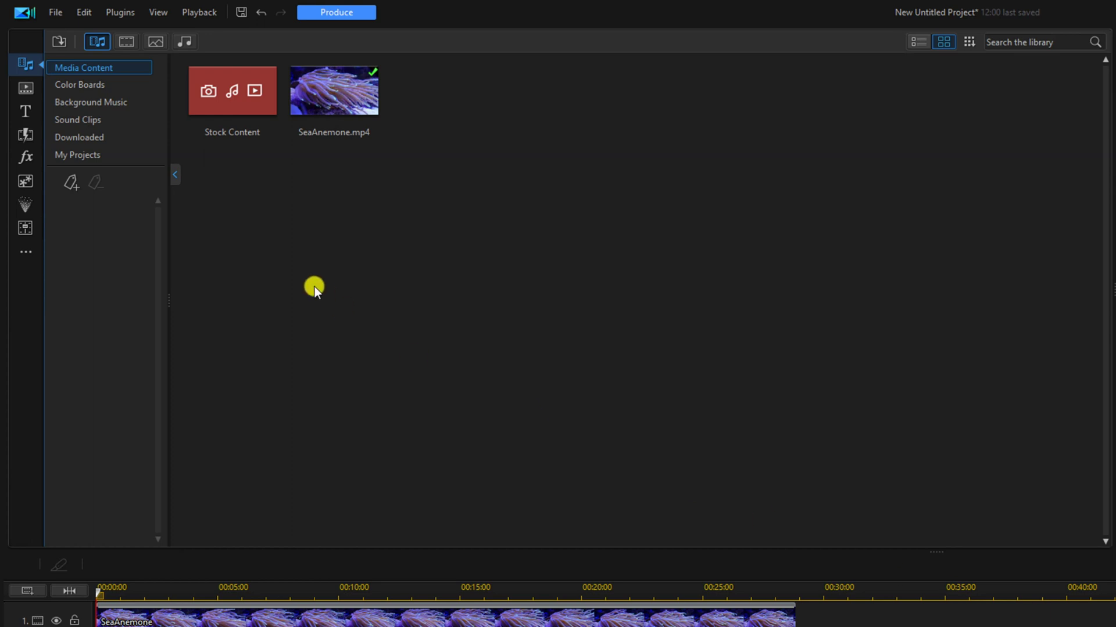
left_click(25, 110)
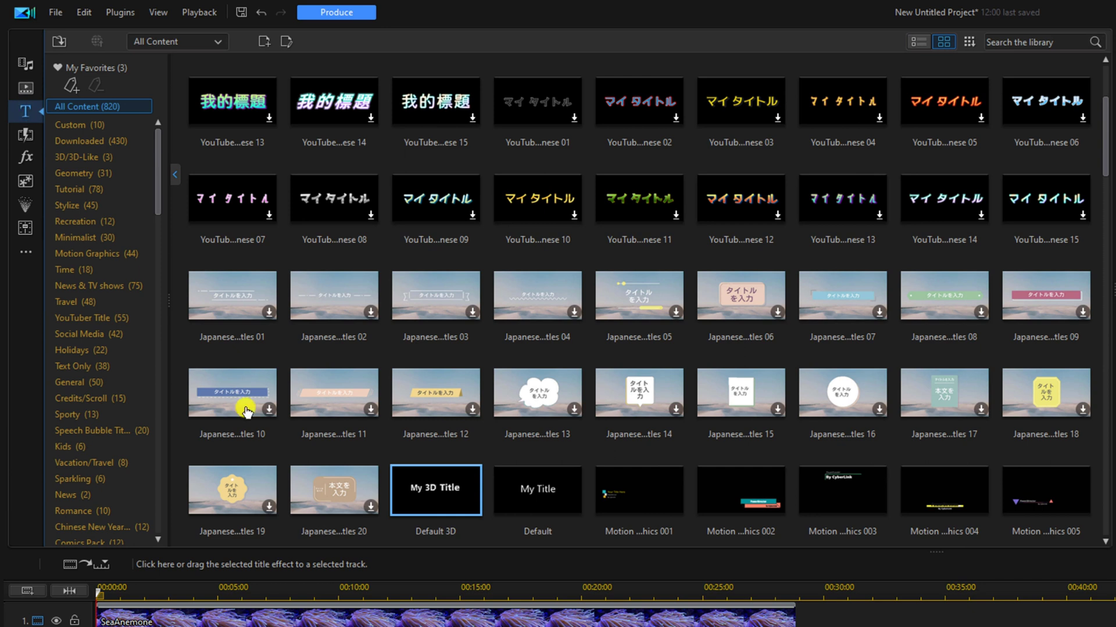
left_click(511, 491)
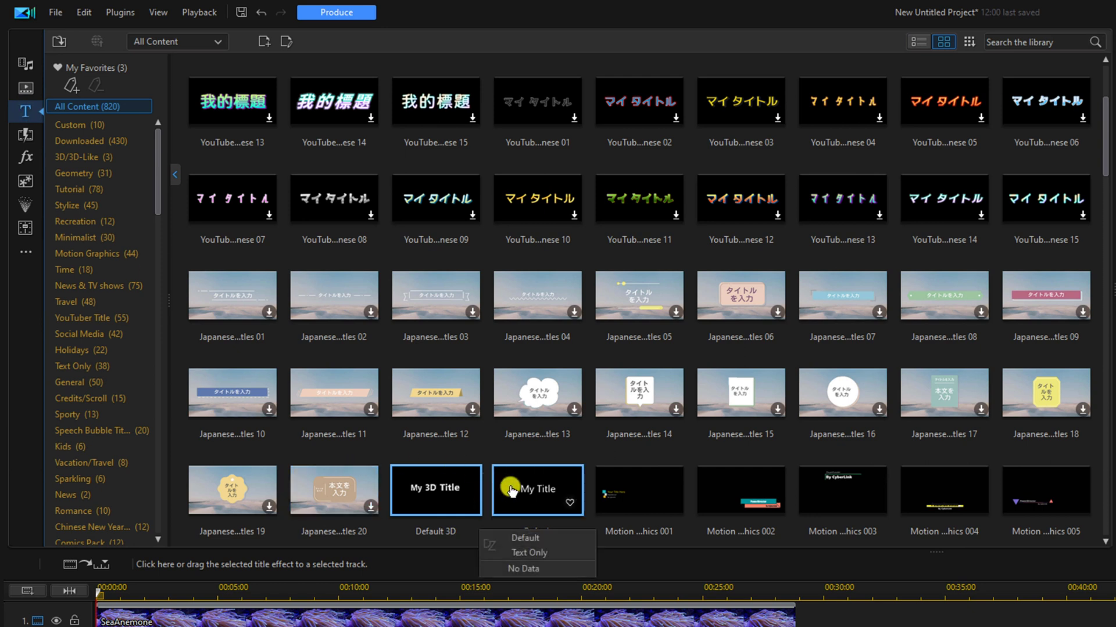
left_click_drag(511, 491, 98, 626)
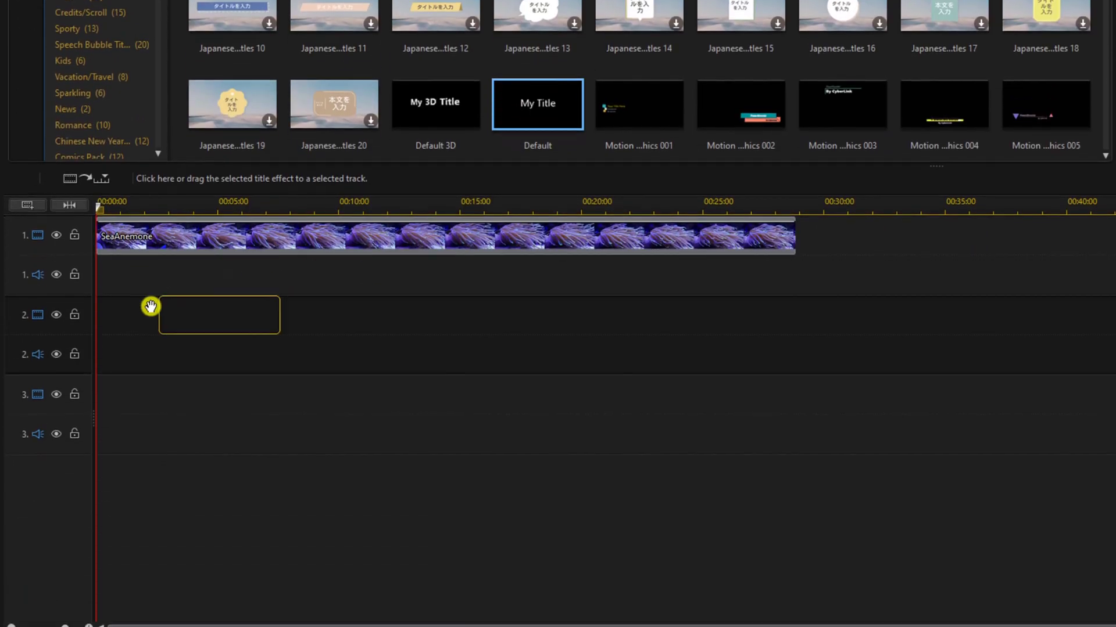
left_click_drag(97, 321, 92, 322)
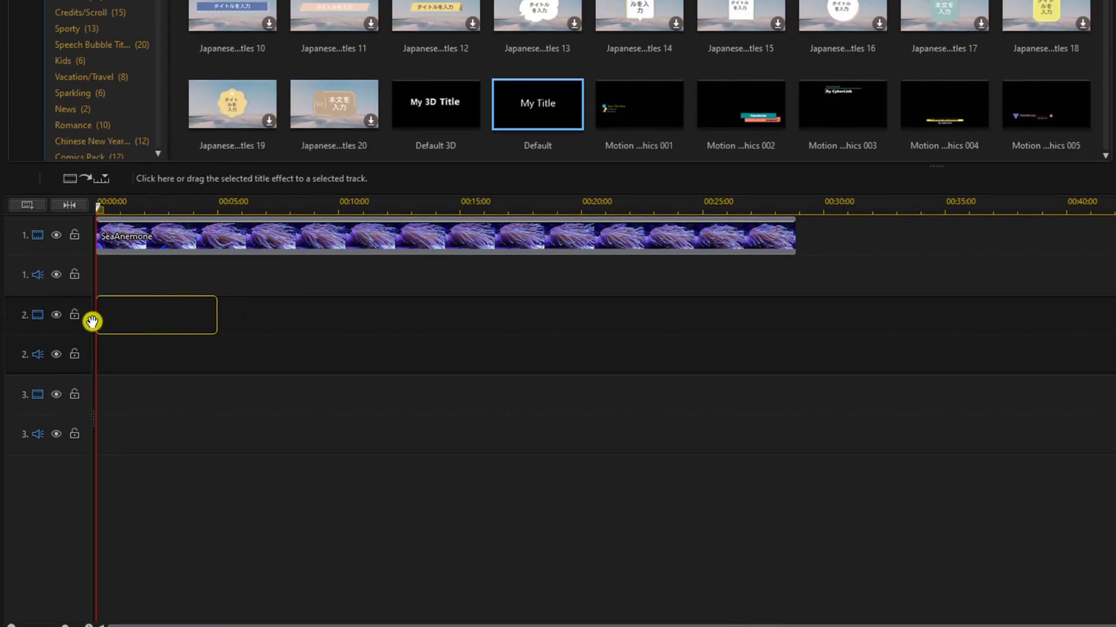
left_click_drag(92, 322, 92, 320)
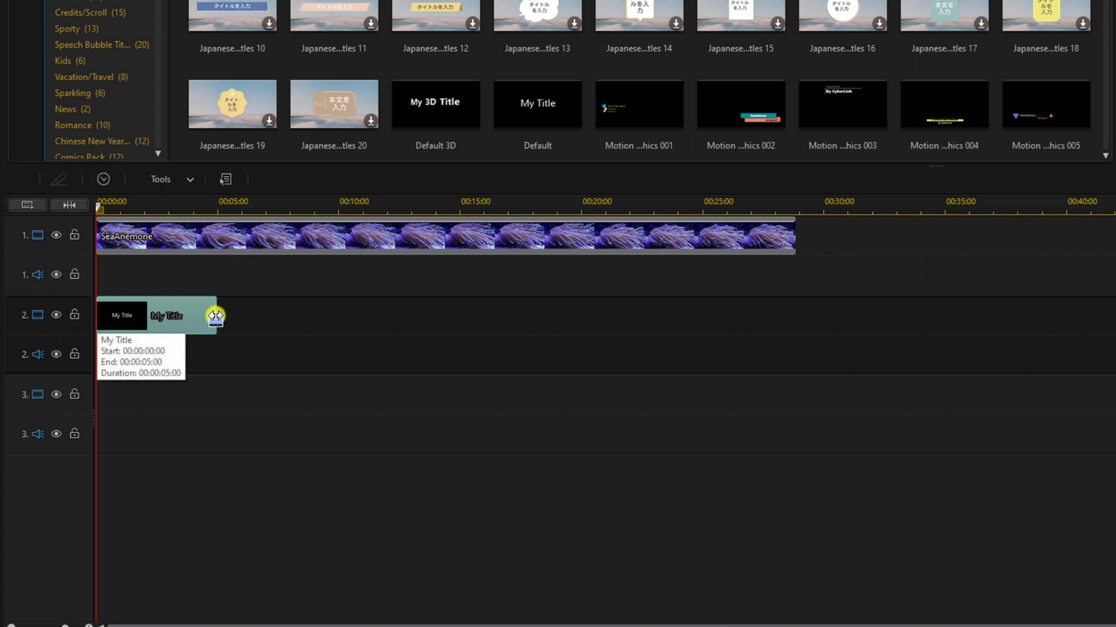
Extend the My Title clip to 00:28:21 to match the anemone clip, playhead back at start
left_click_drag(215, 316, 793, 322)
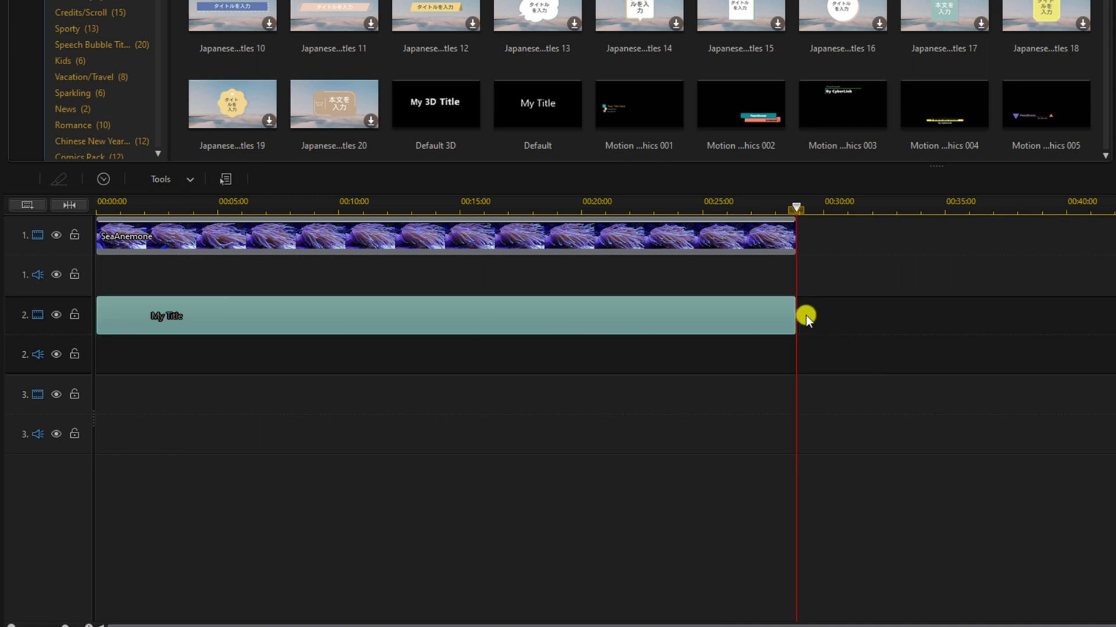
key("Home")
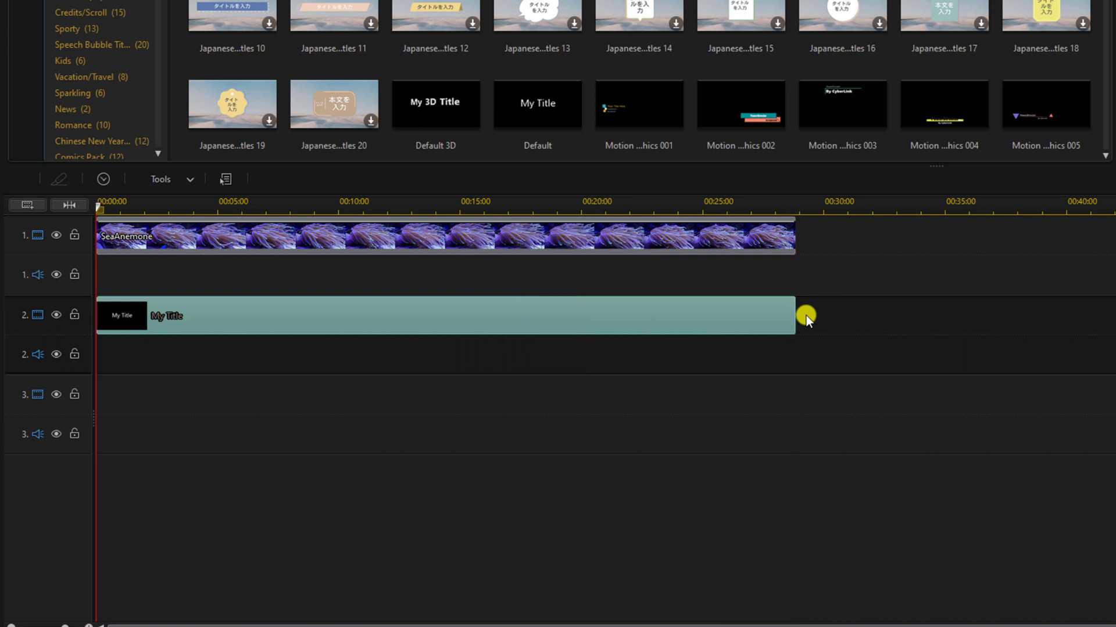
Open the title clip in Title Designer and change its font to Impact
double_click(650, 318)
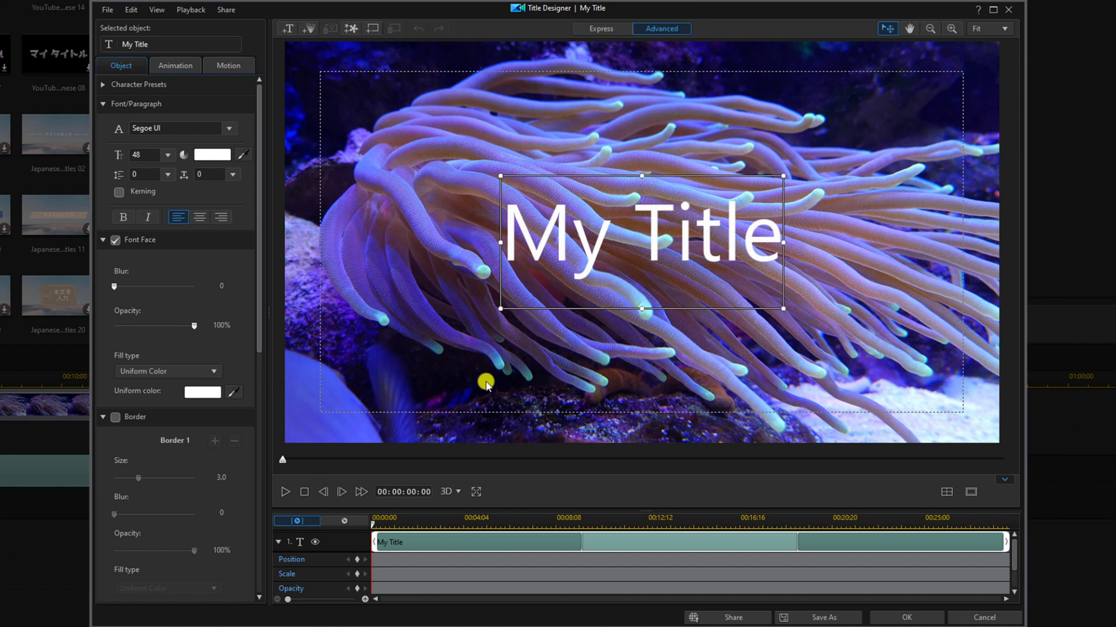
double_click(515, 228)
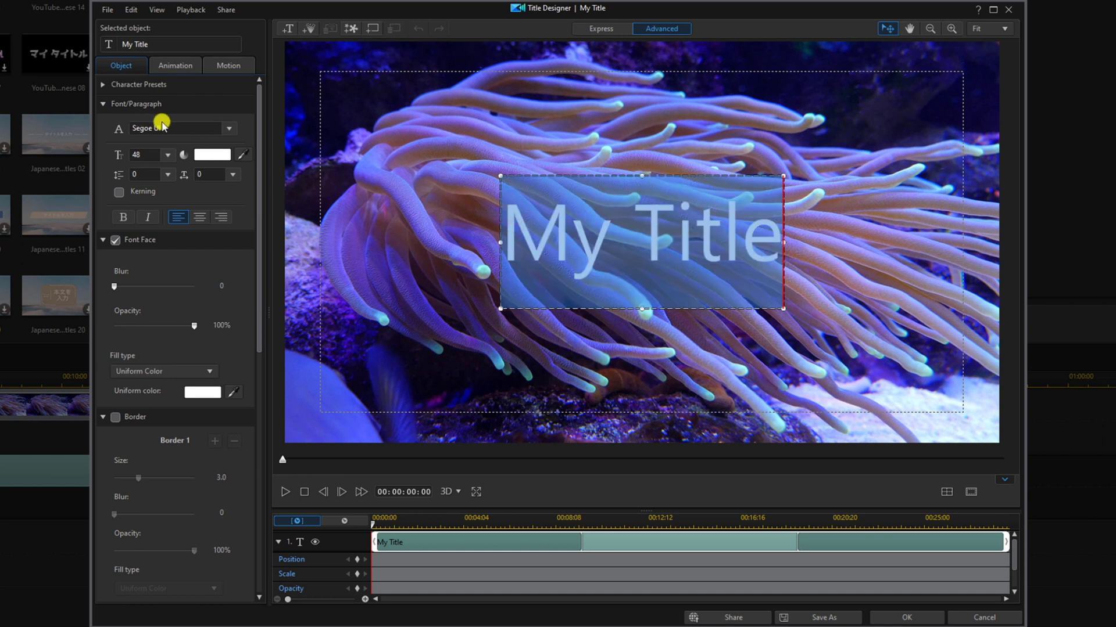
left_click(212, 129)
type("IM")
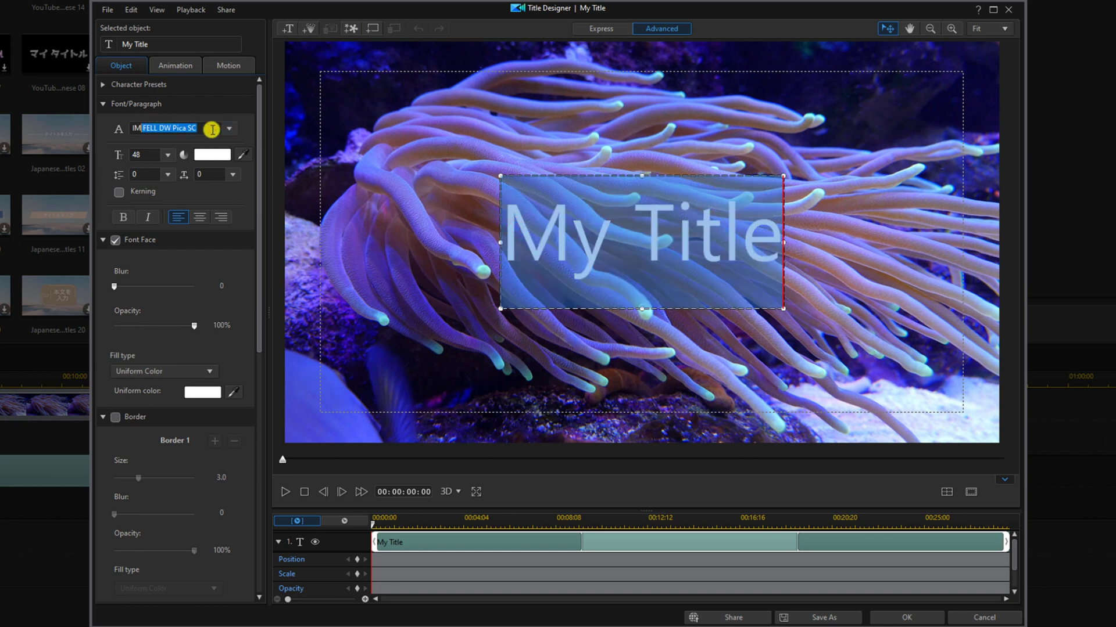
type("pact")
key("Return")
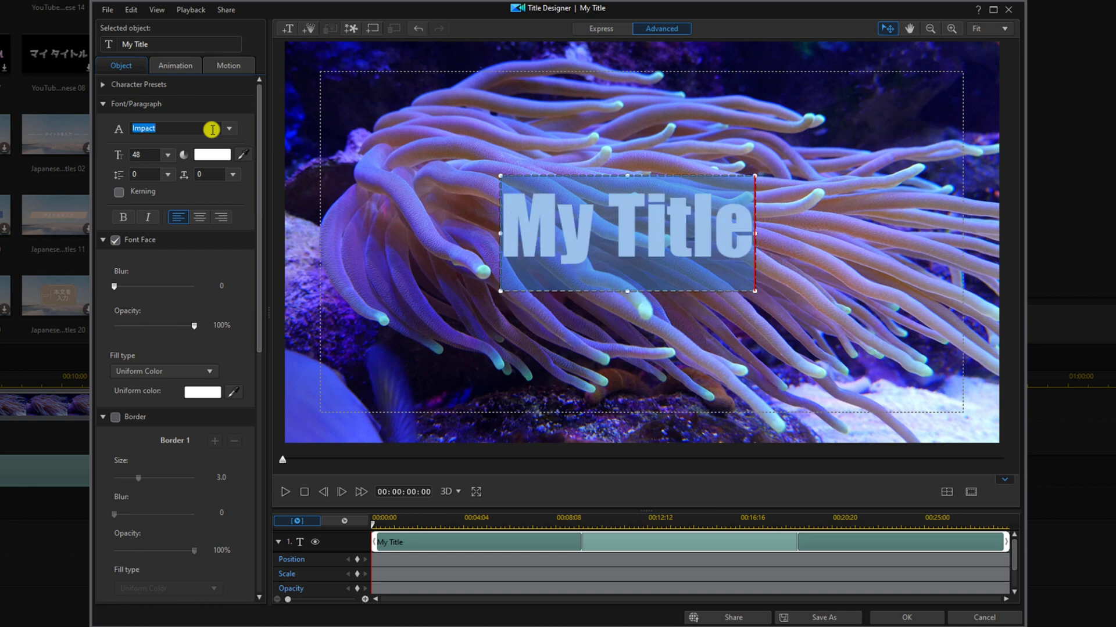
Set font size 88 and character spacing 8, and replace the text with ANEMONE
left_click(166, 155)
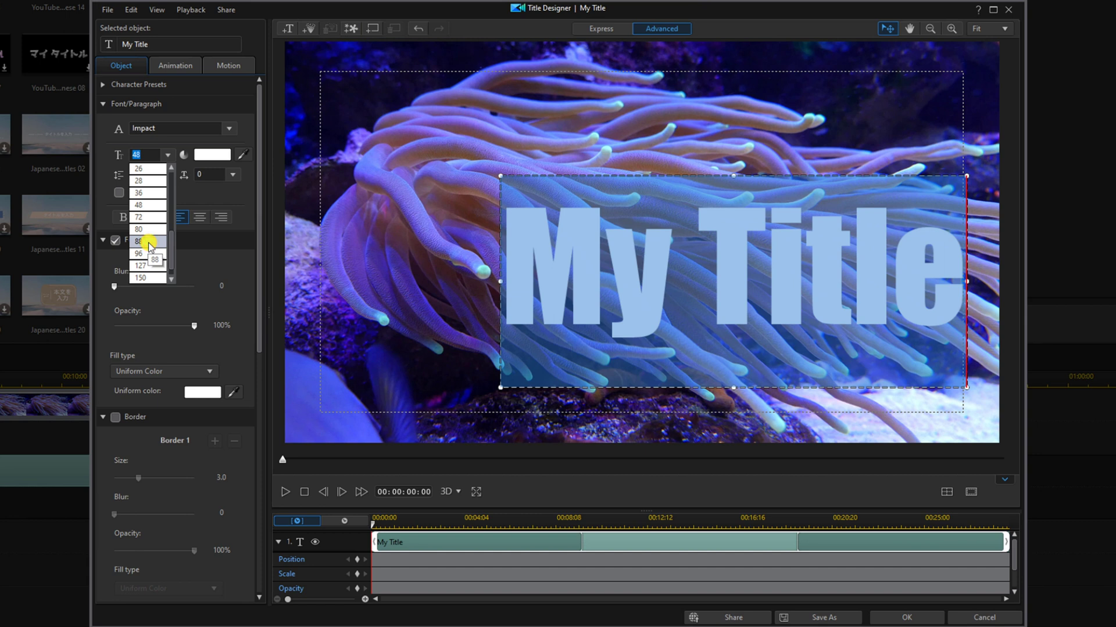
left_click(149, 243)
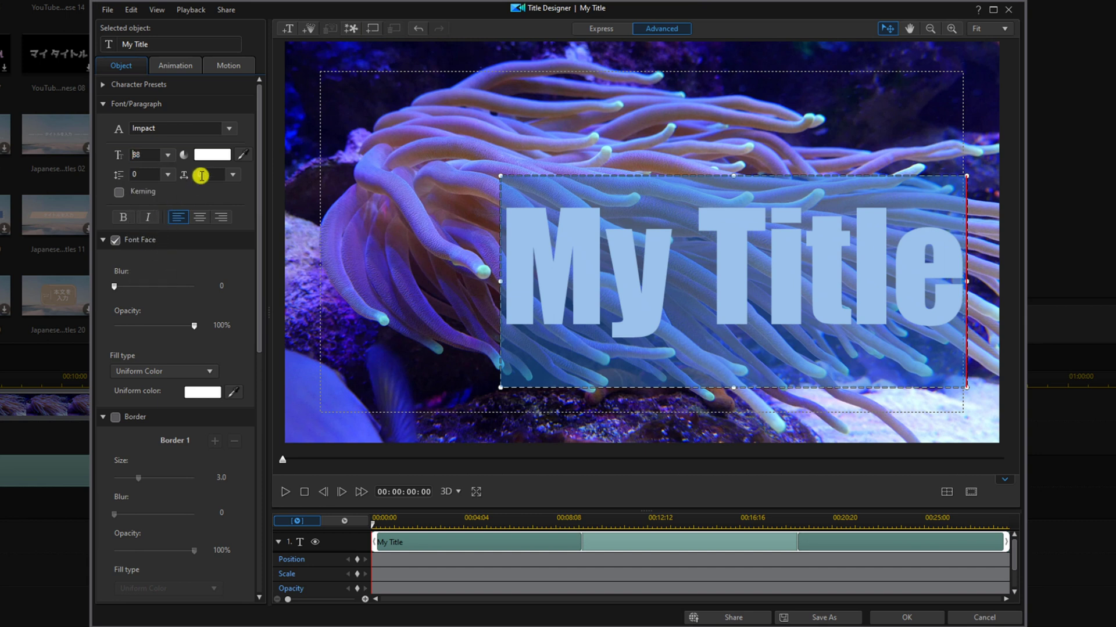
left_click(232, 174)
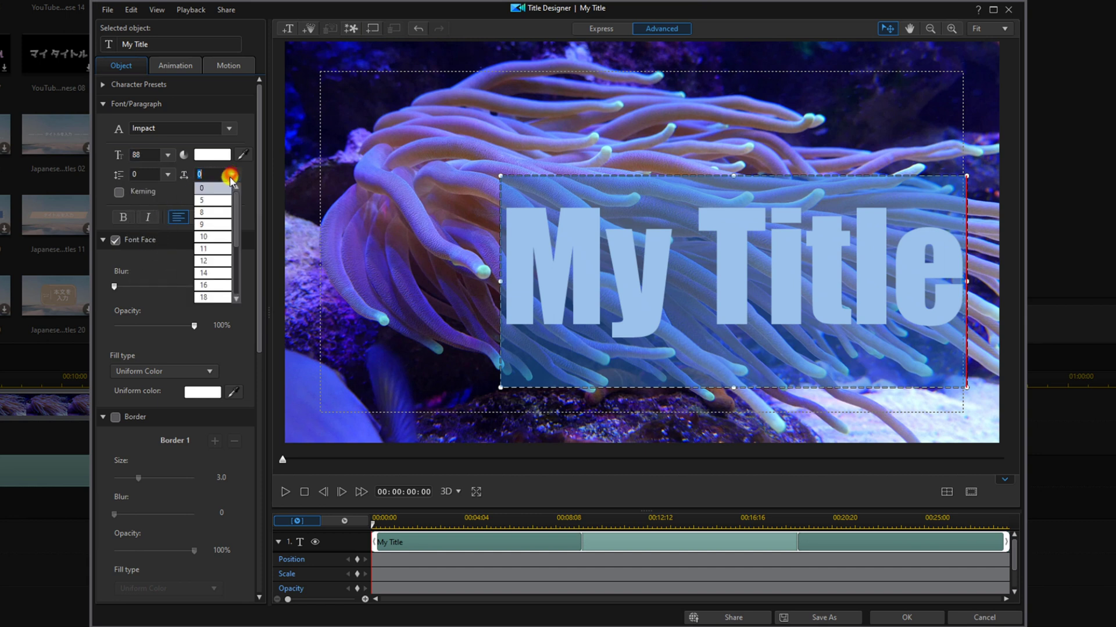
left_click(225, 213)
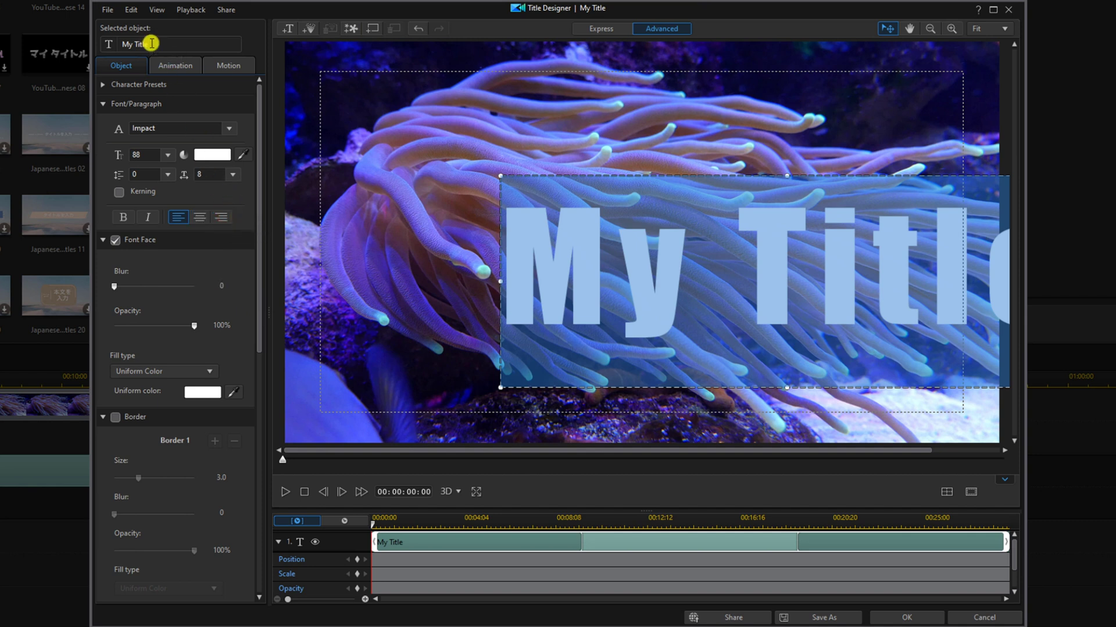
left_click_drag(150, 44, 119, 45)
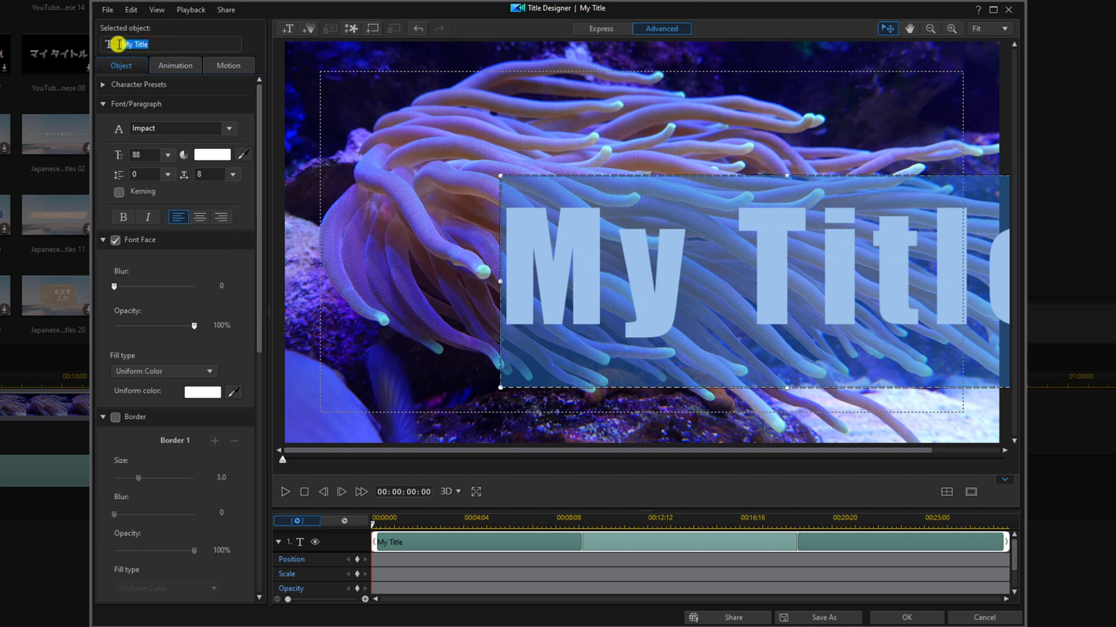
type("ANE")
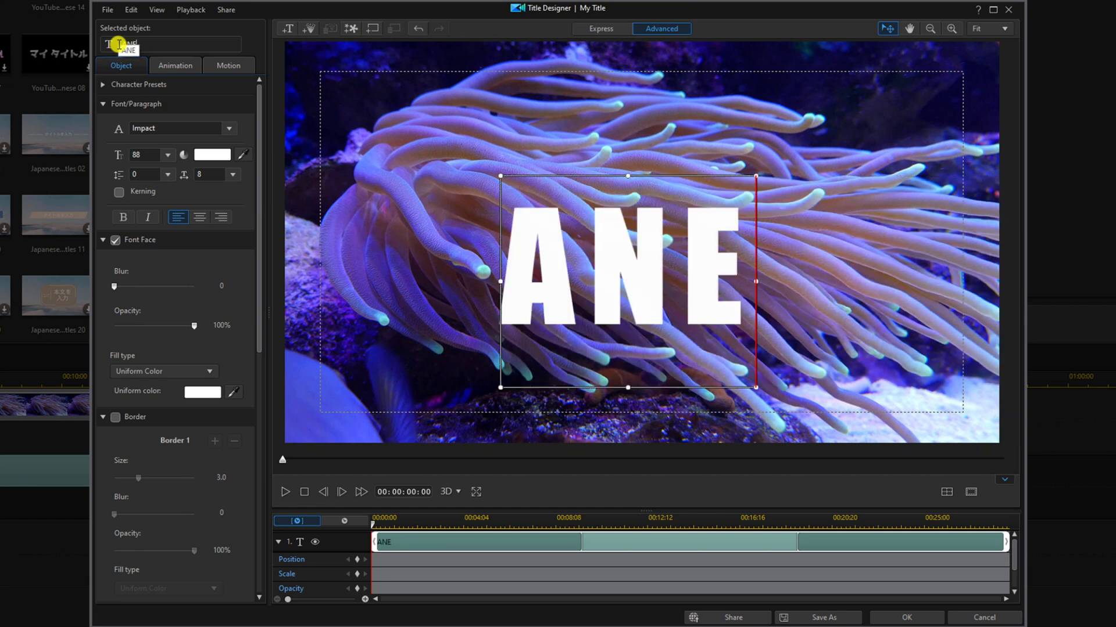
type("MONE")
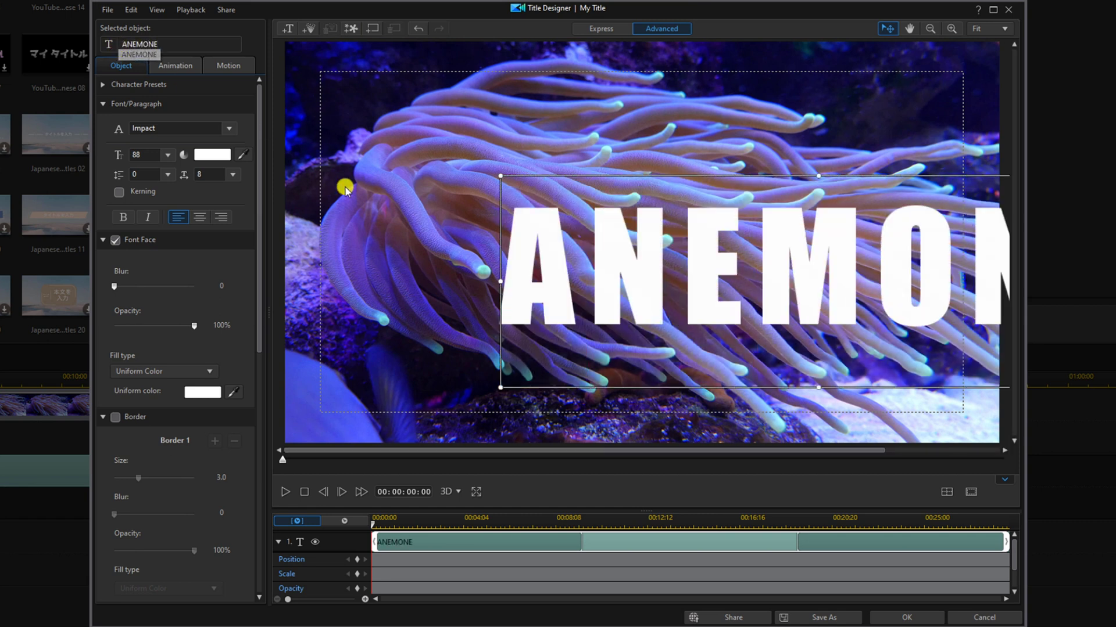
Align the ANEMONE text to Horizontal Center and Vertical Center on the frame
left_click(945, 491)
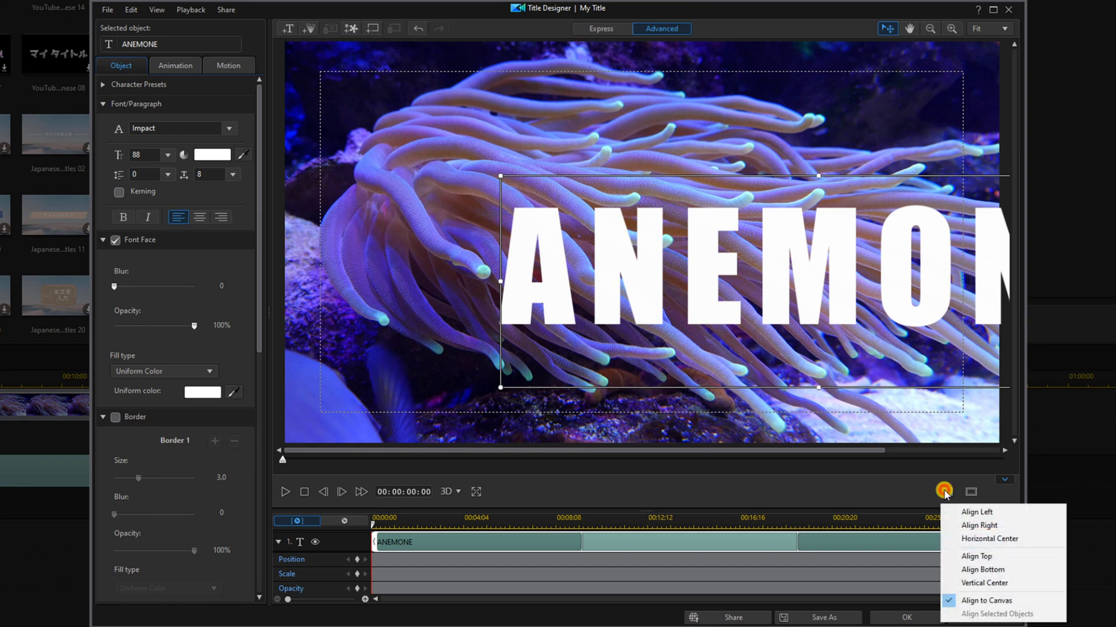
left_click(964, 539)
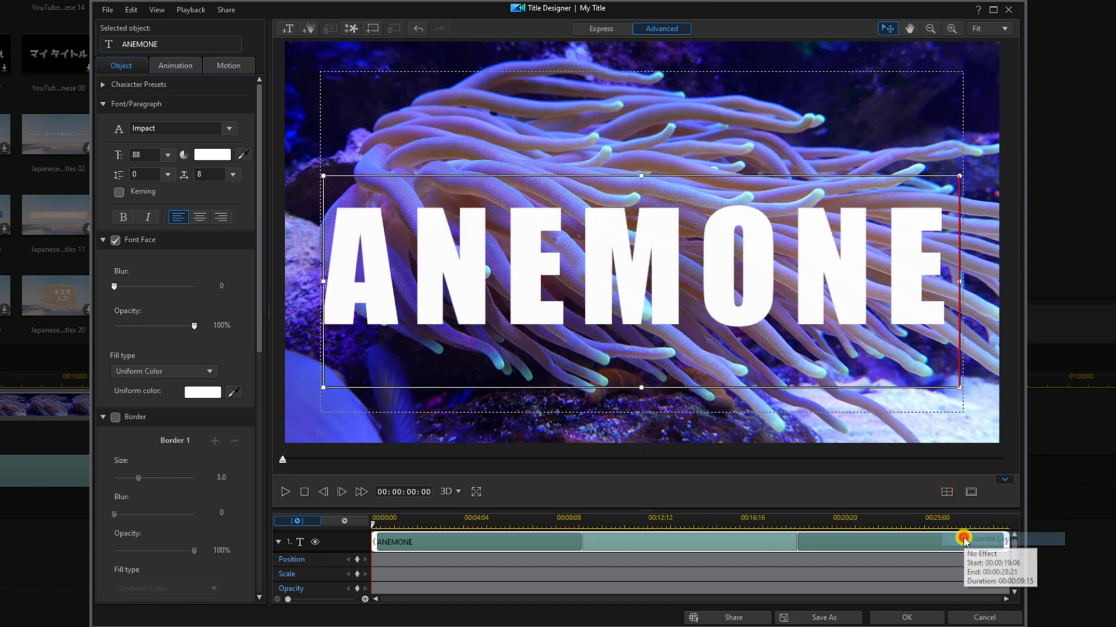
left_click(948, 494)
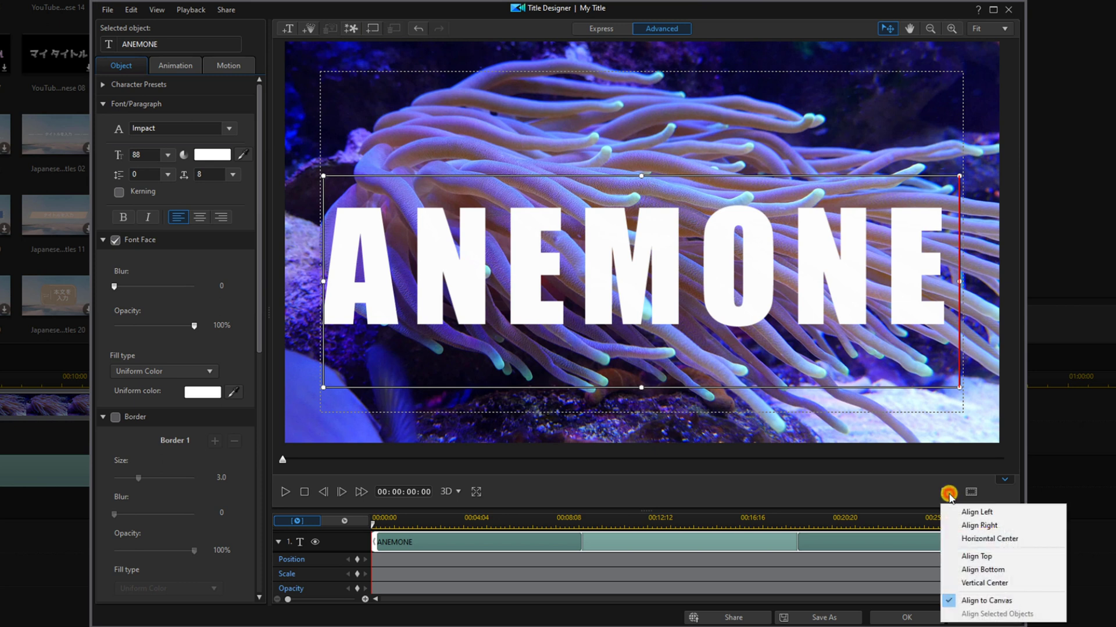
left_click(953, 584)
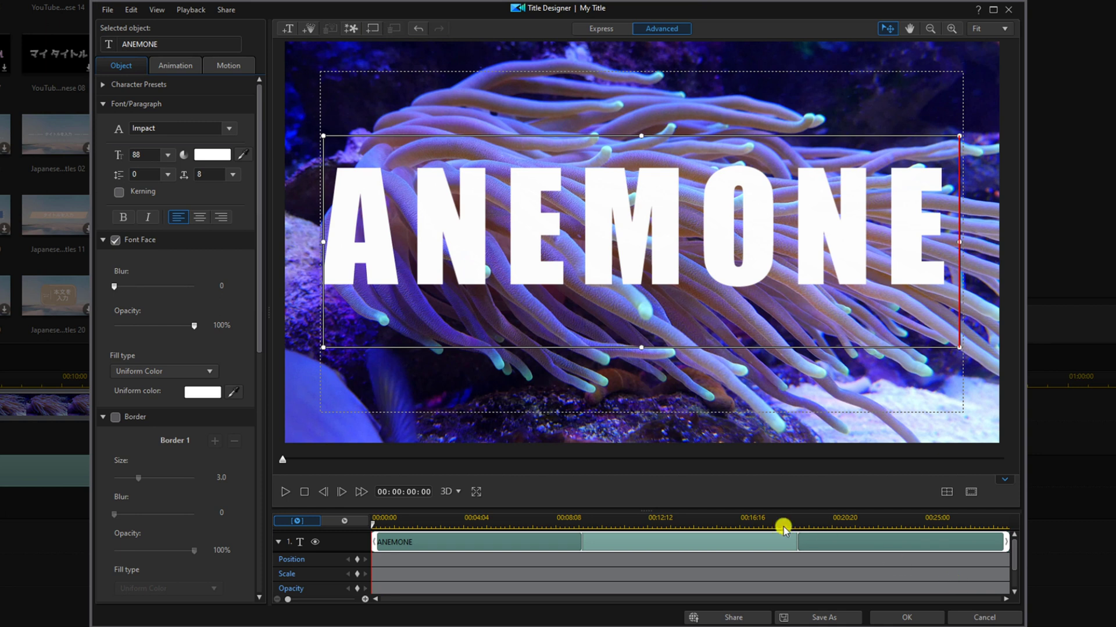
Enable a border around the ANEMONE letters with a 0.5 thickness
left_click(115, 417)
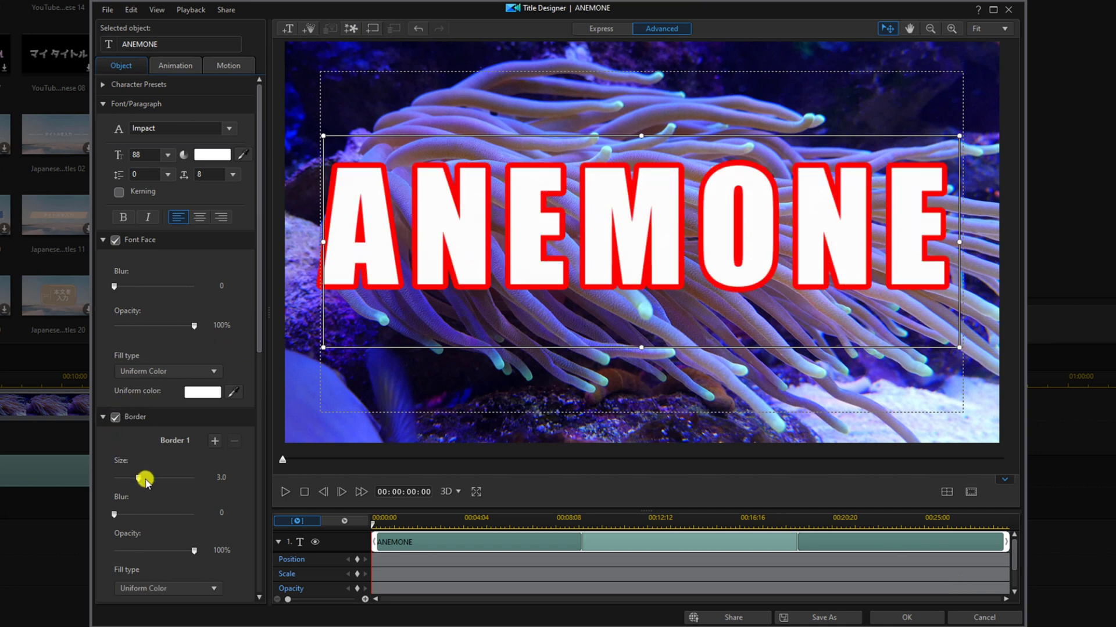
double_click(225, 478)
key("Return")
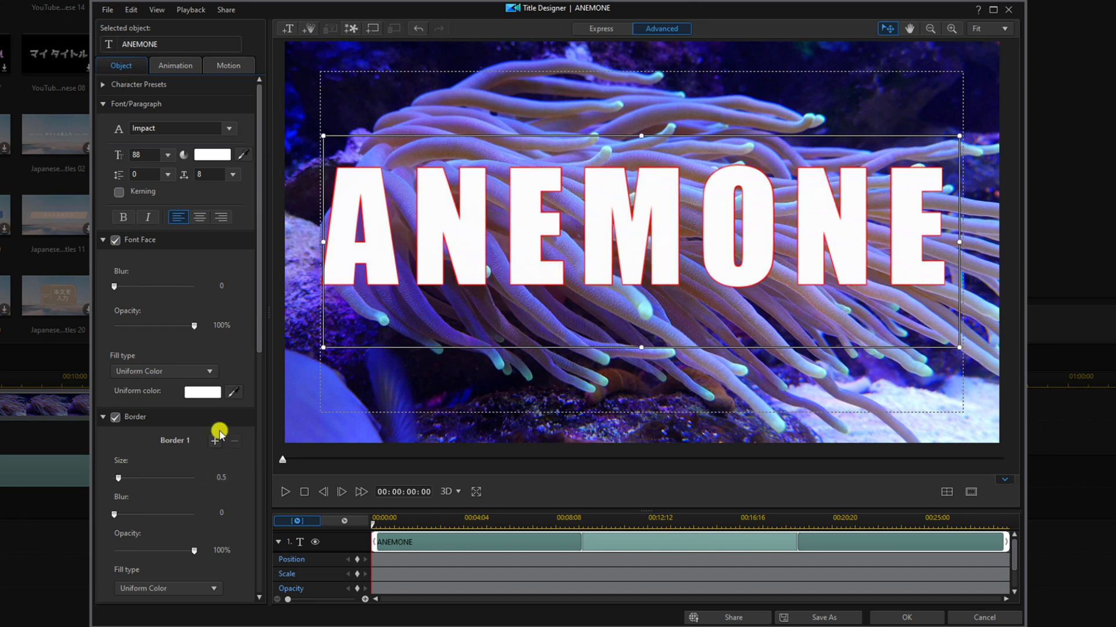
left_click_drag(256, 322, 259, 423)
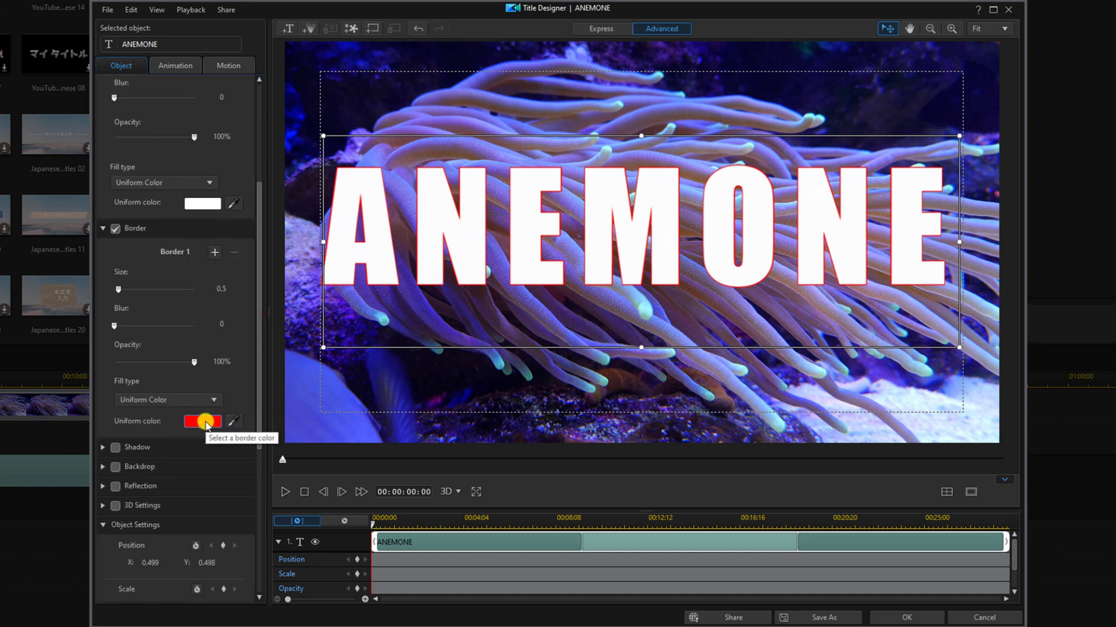
Change the border's uniform colour to white (FFFFFF)
left_click(204, 422)
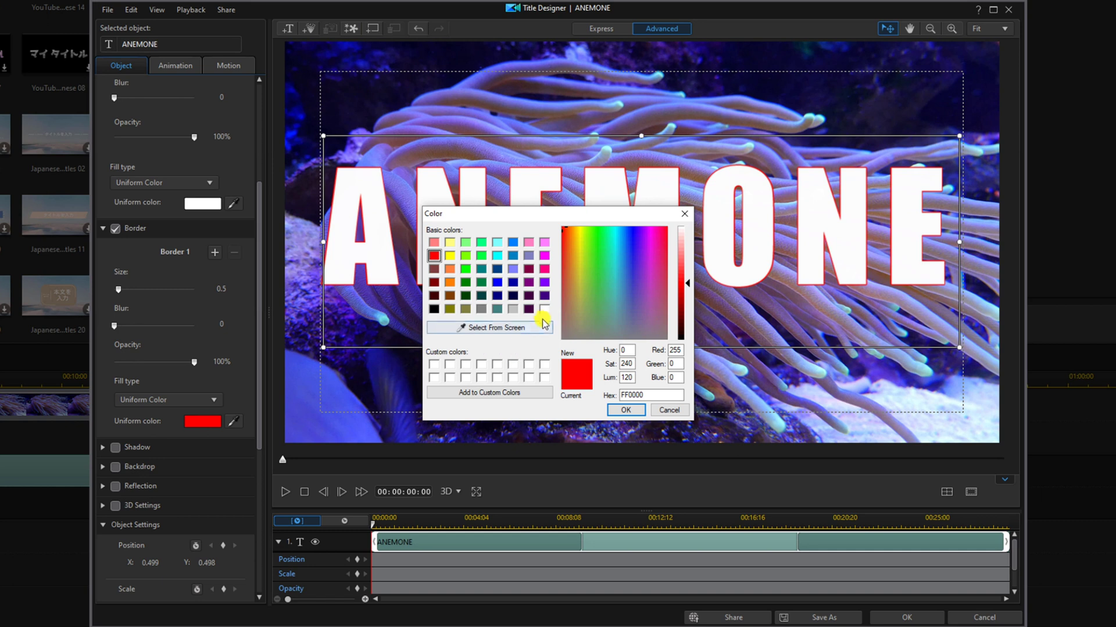
left_click(544, 309)
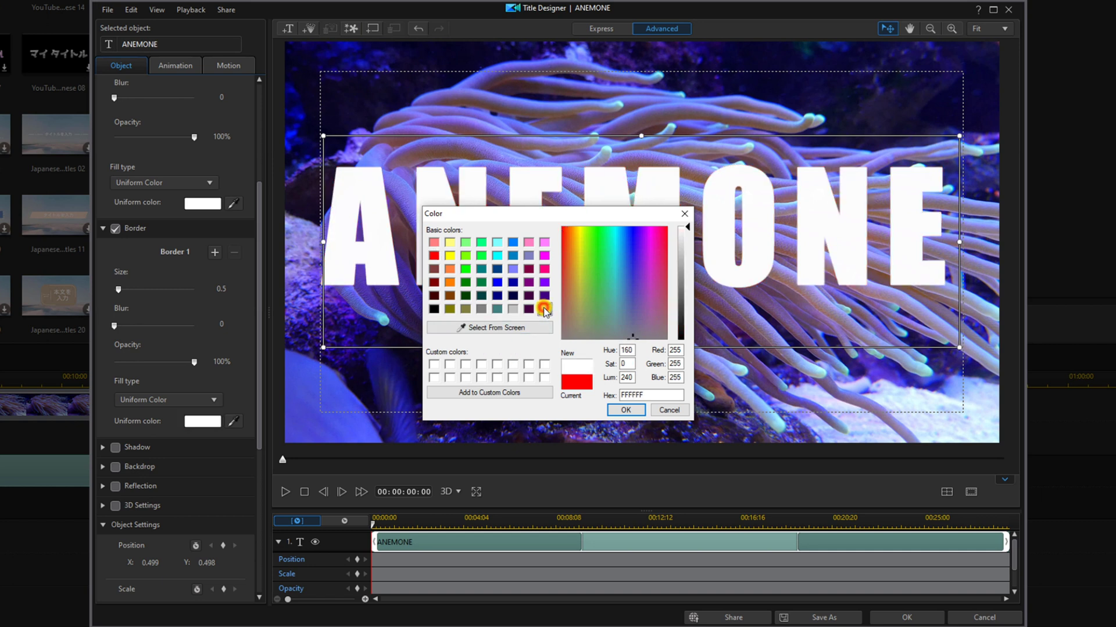
left_click(625, 410)
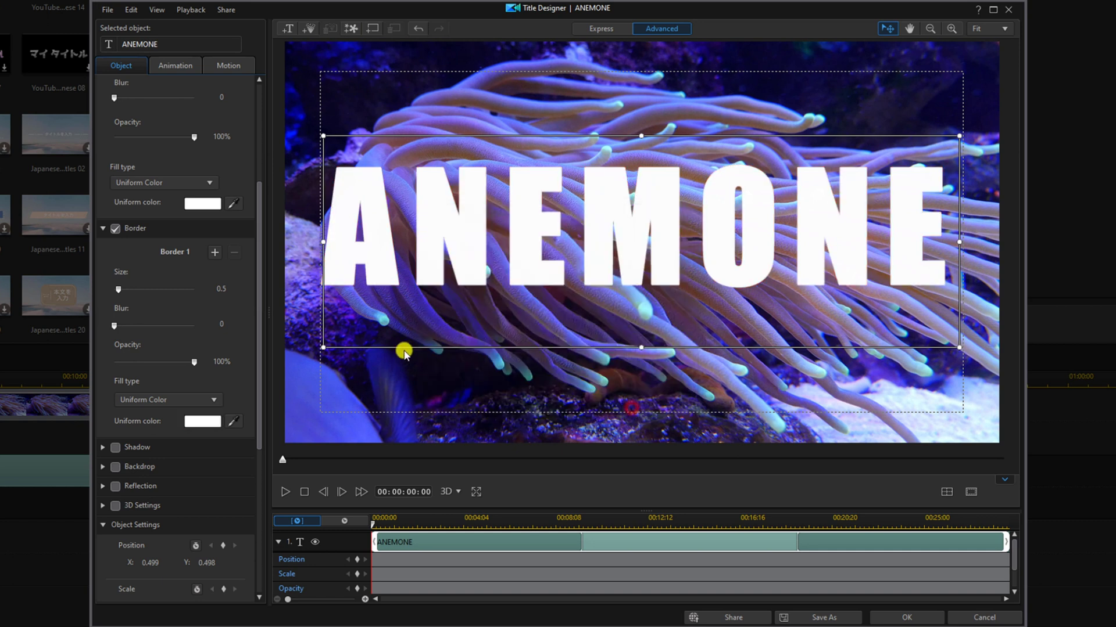
scroll(257, 316, "up", 5)
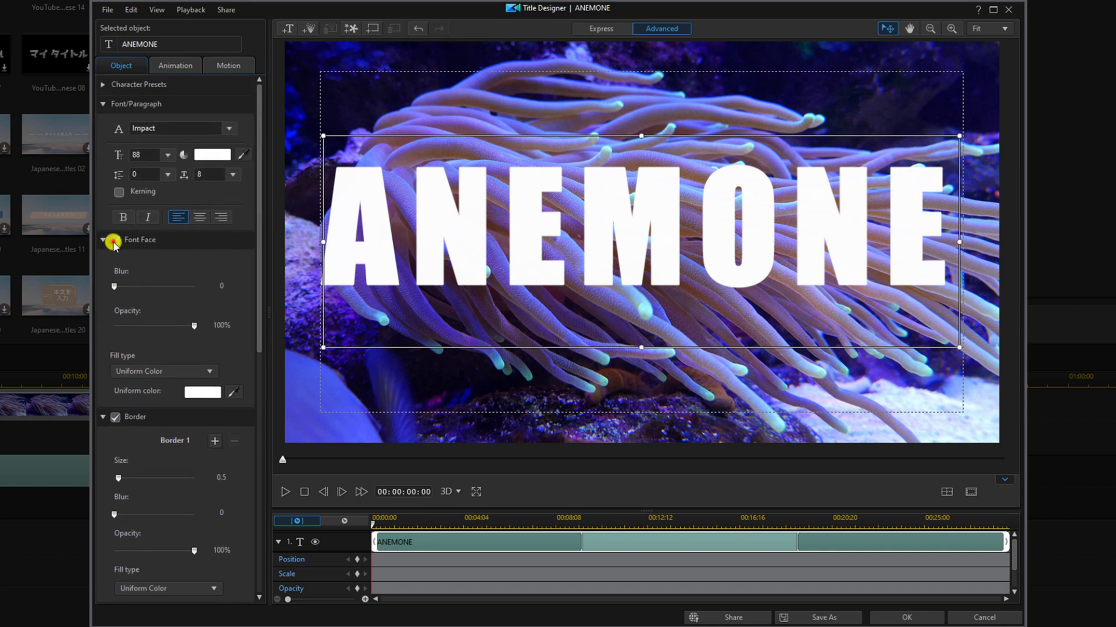
Turn off Font Face so ANEMONE is white outline only, and close Title Designer with OK
left_click(112, 241)
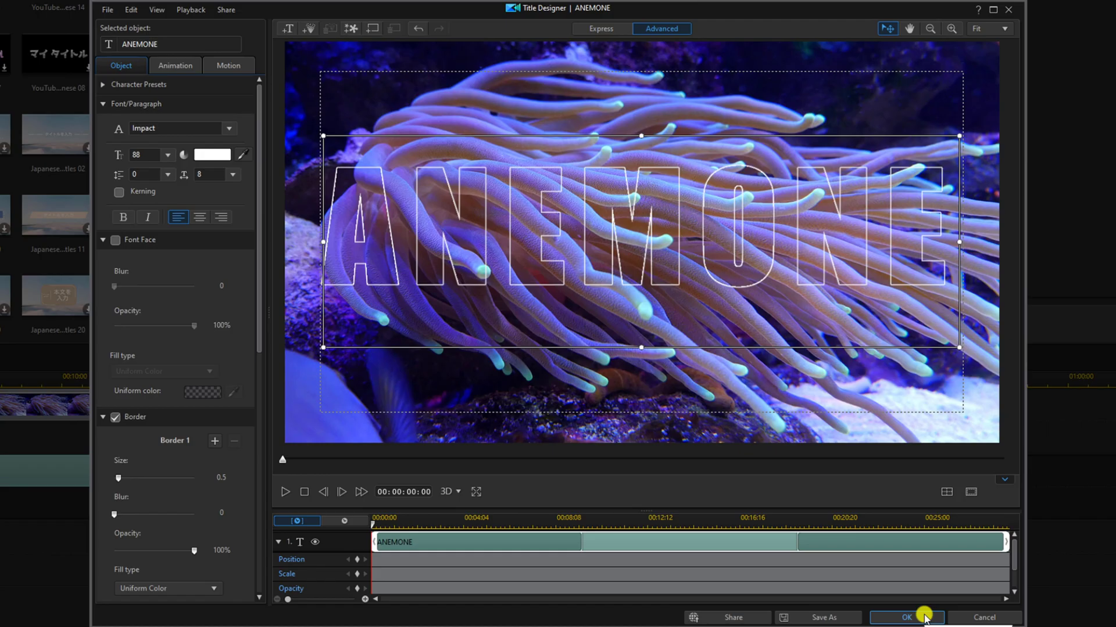
left_click(924, 617)
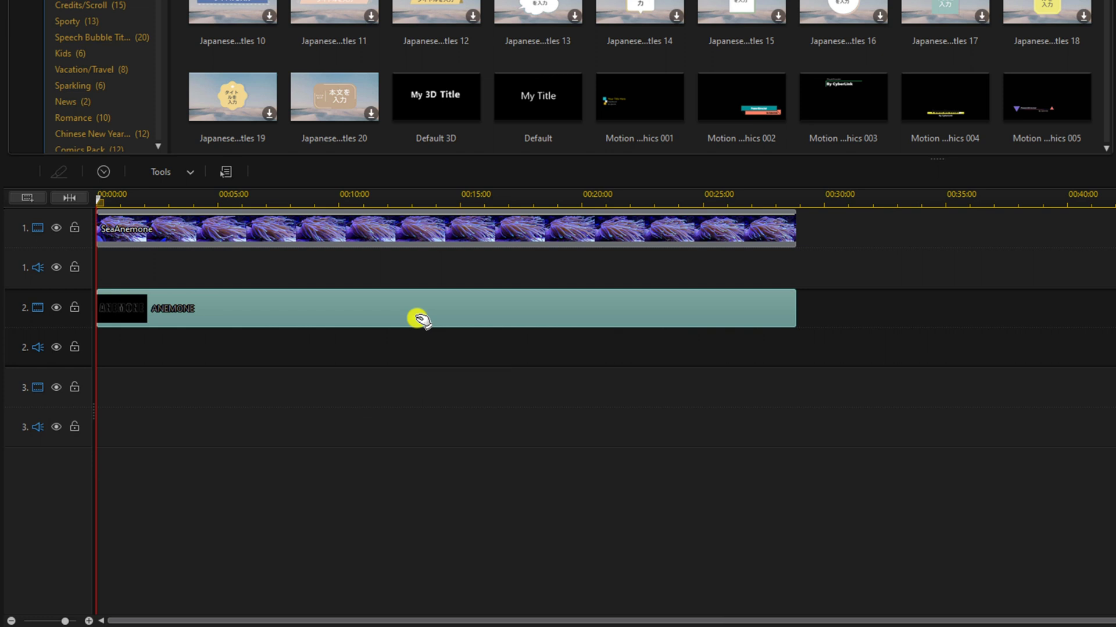
Copy the ANEMONE title clip and paste the duplicate onto empty video track 3
right_click(420, 320)
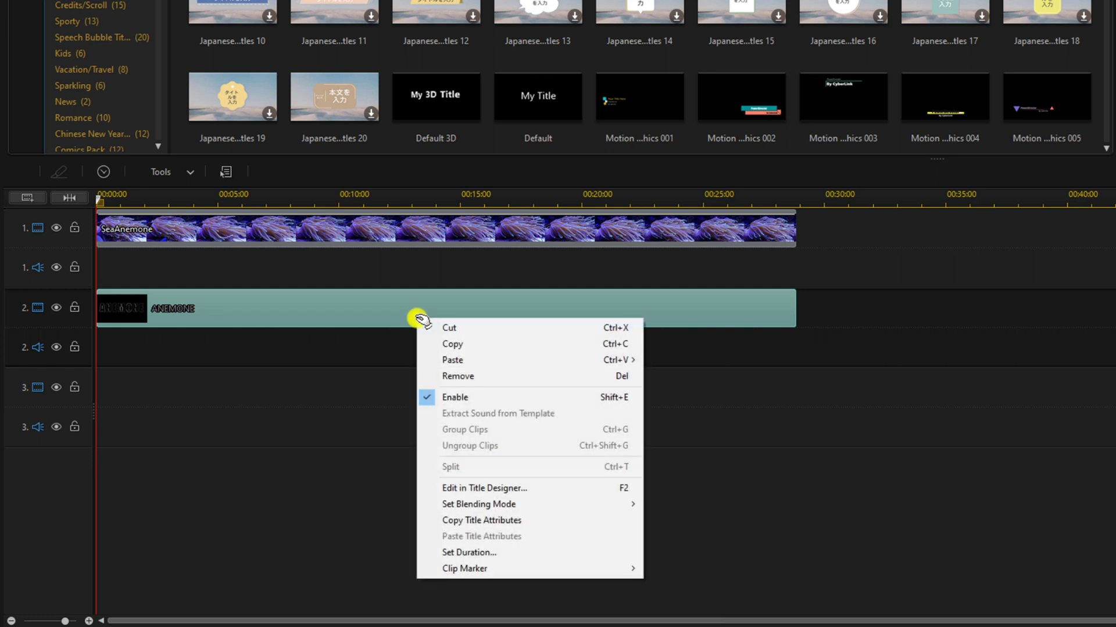
left_click(470, 344)
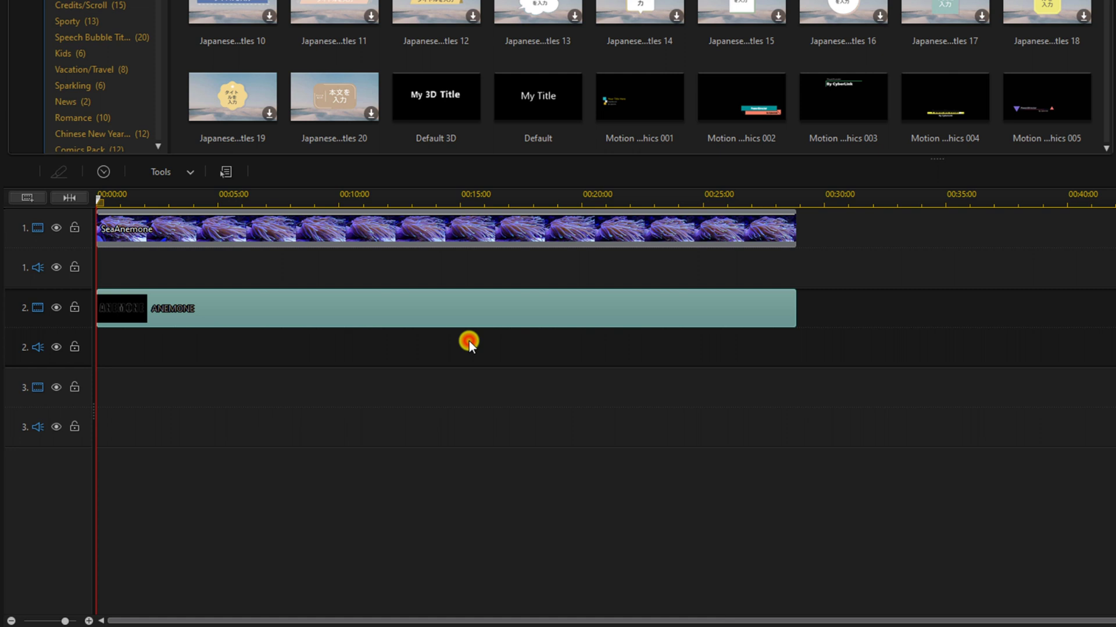
right_click(302, 391)
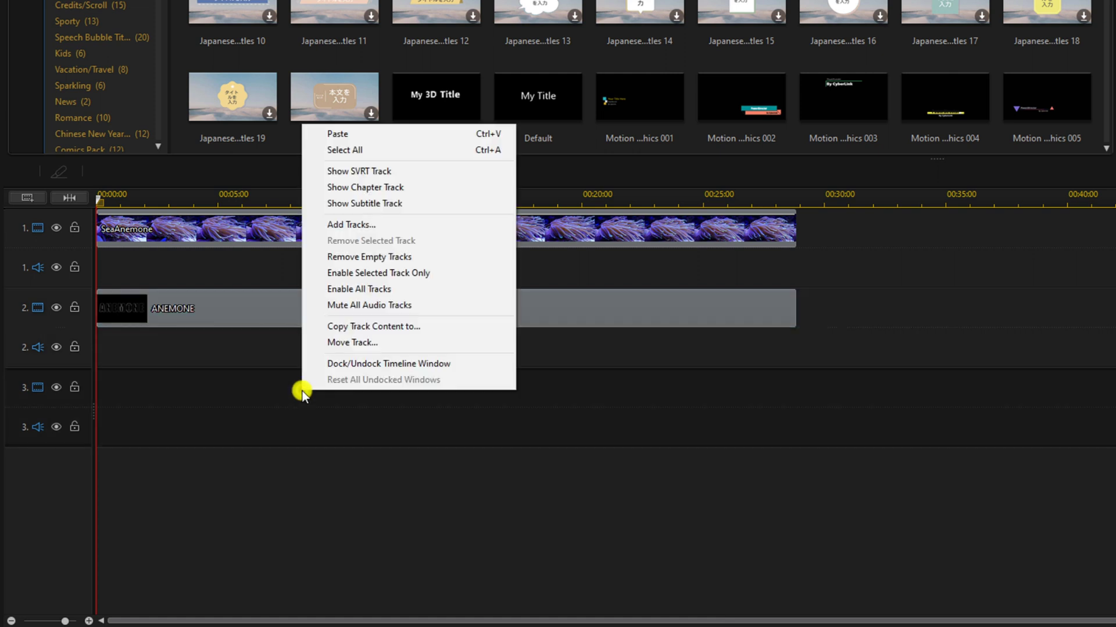
left_click(337, 137)
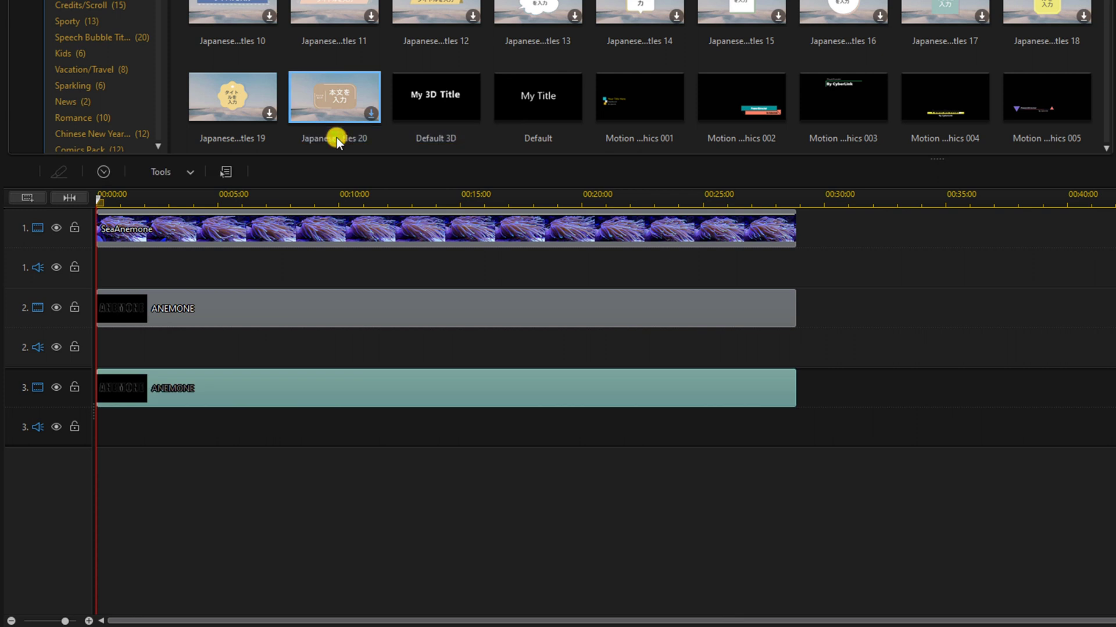
On the track-3 duplicate, remove the border and turn on a white fill at 85% opacity
double_click(349, 391)
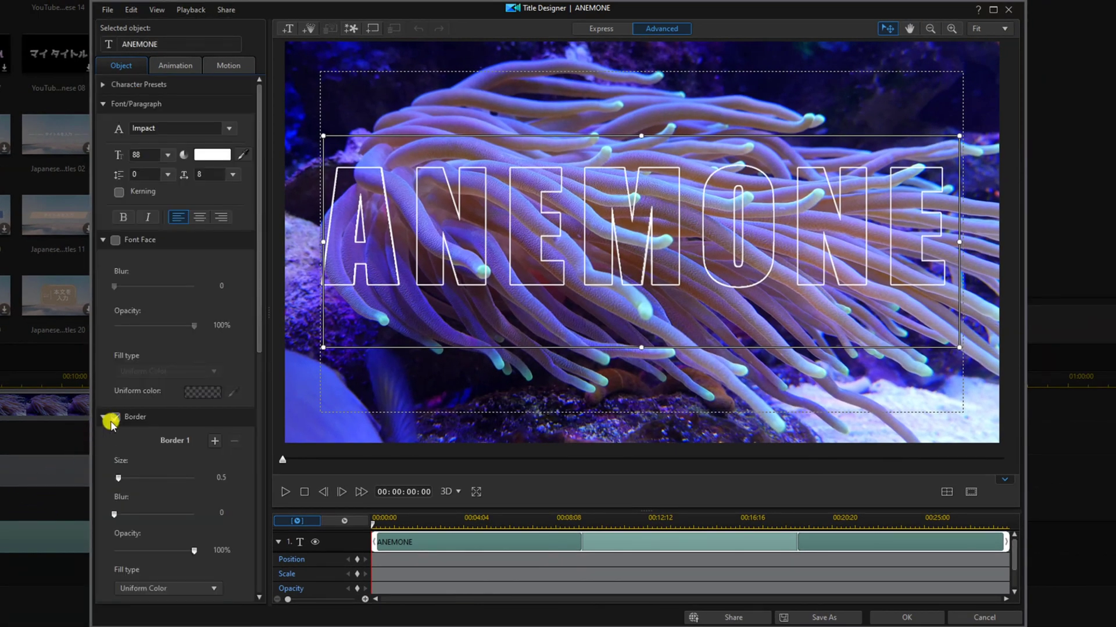
left_click(113, 418)
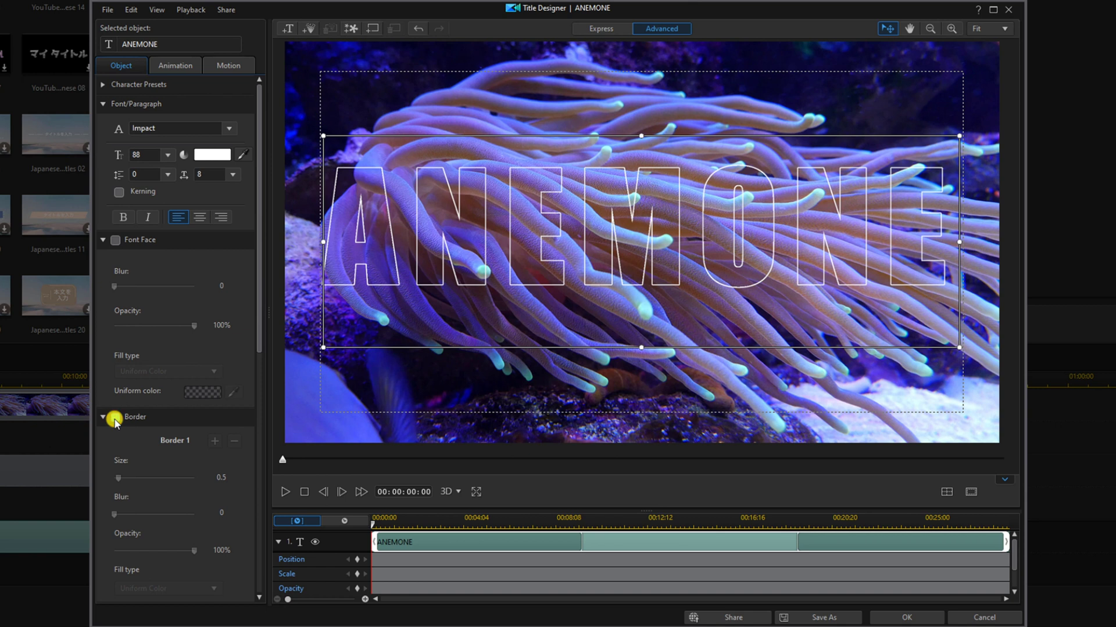
left_click(115, 241)
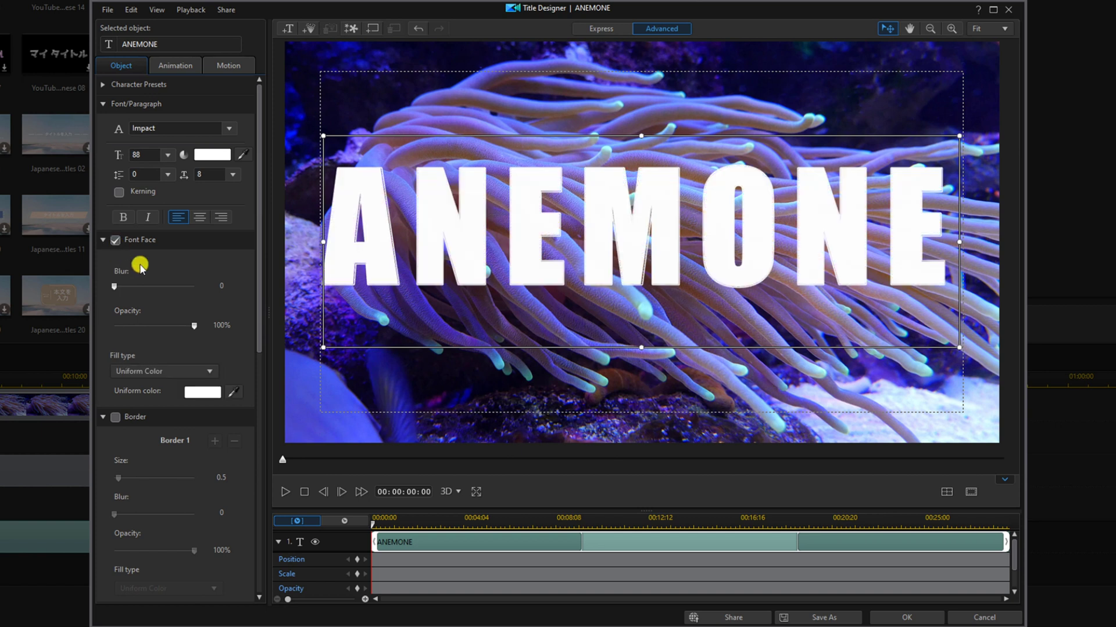
left_click(227, 324)
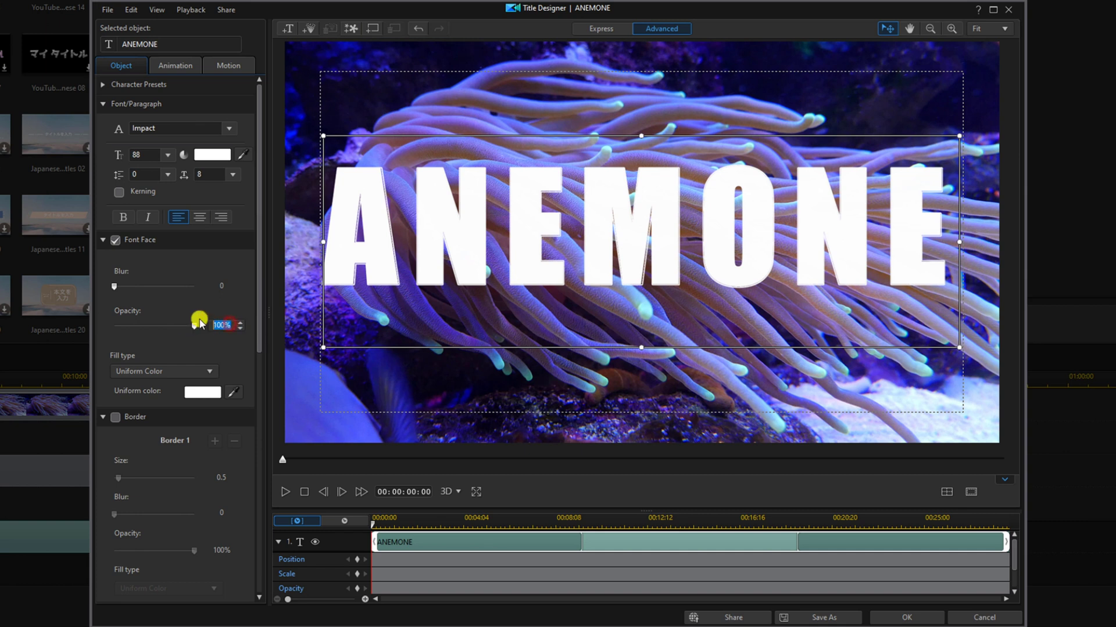
type("85")
key("Return")
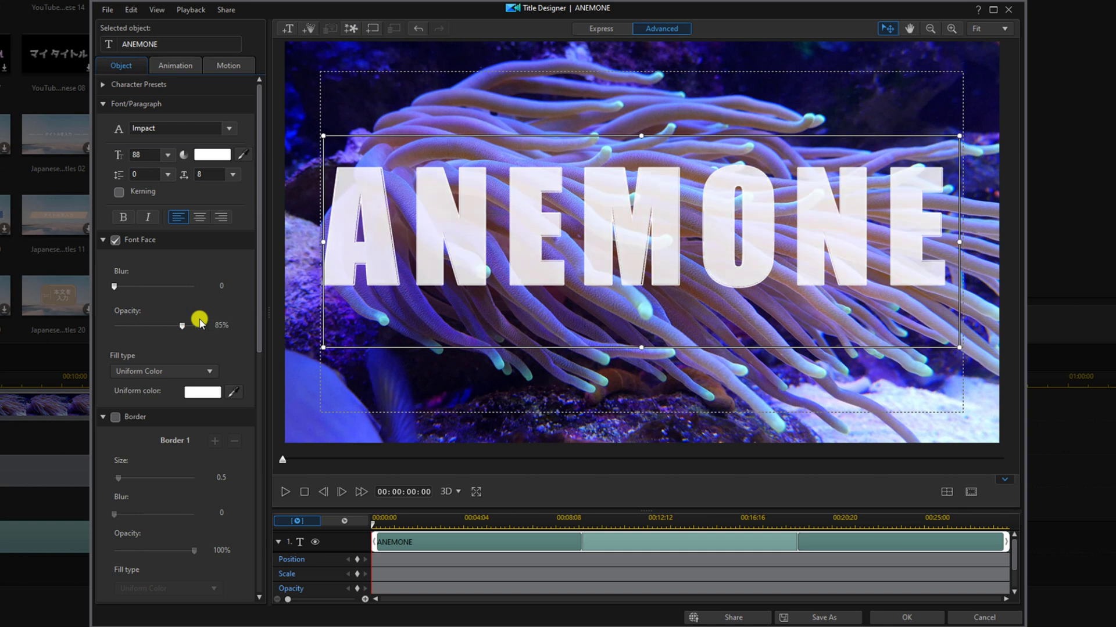
Give the duplicate title a Wipe Down in-animation and keep No Effect as its out-animation
left_click(177, 65)
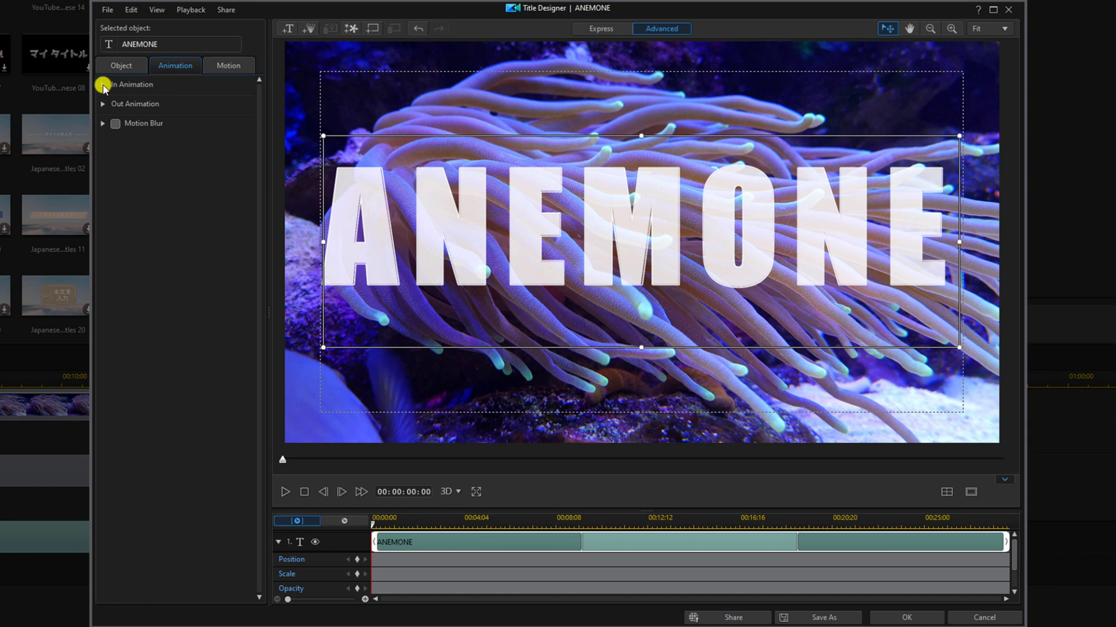
left_click(103, 85)
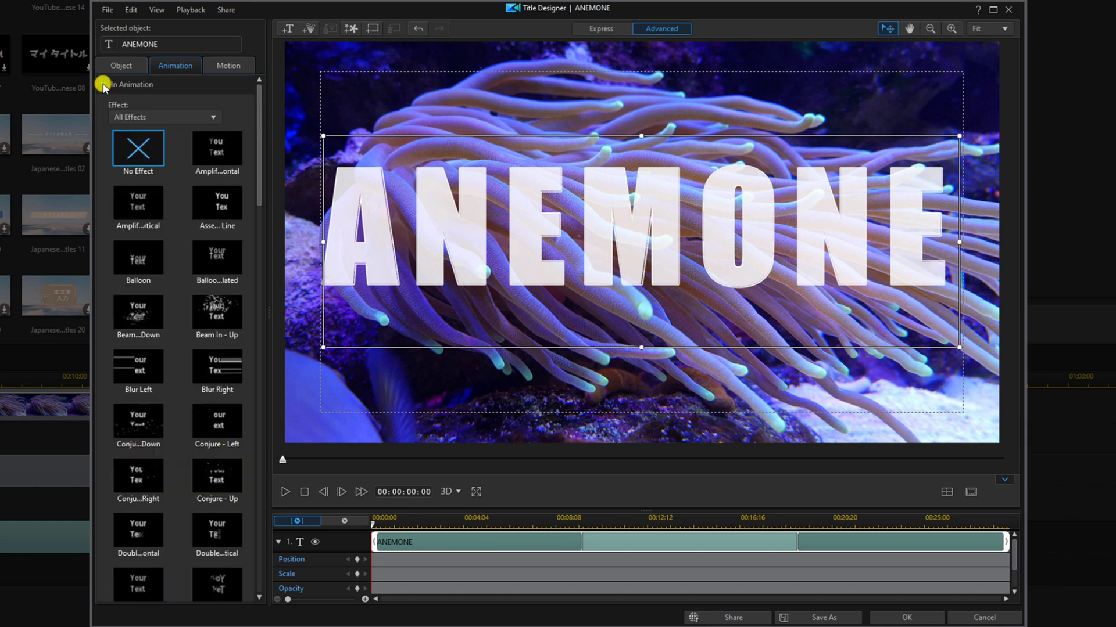
left_click_drag(259, 146, 348, 546)
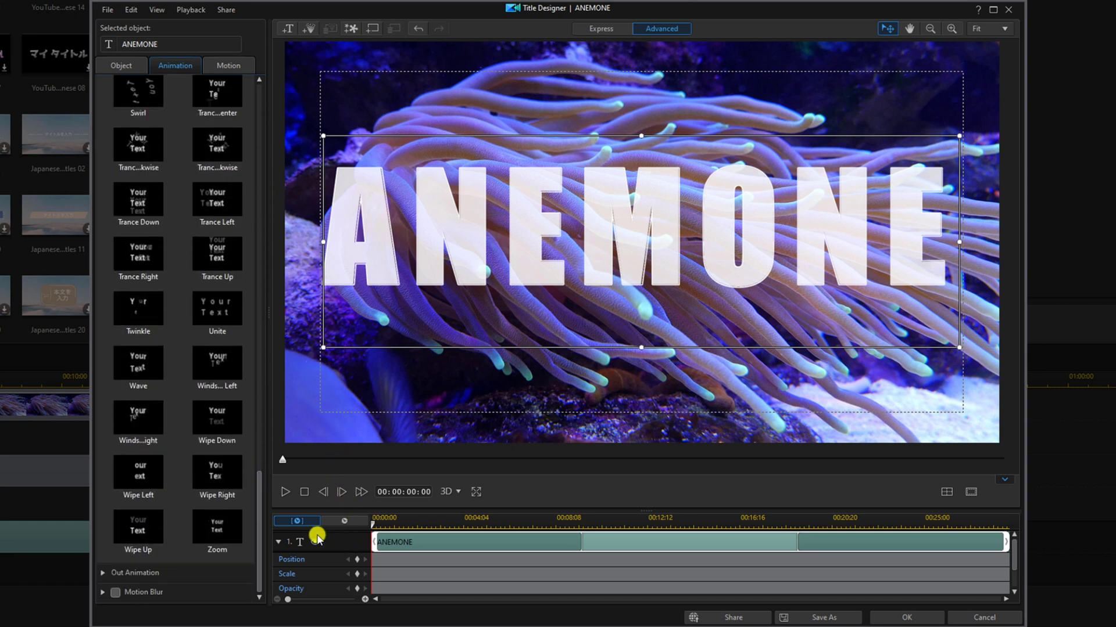
left_click(222, 429)
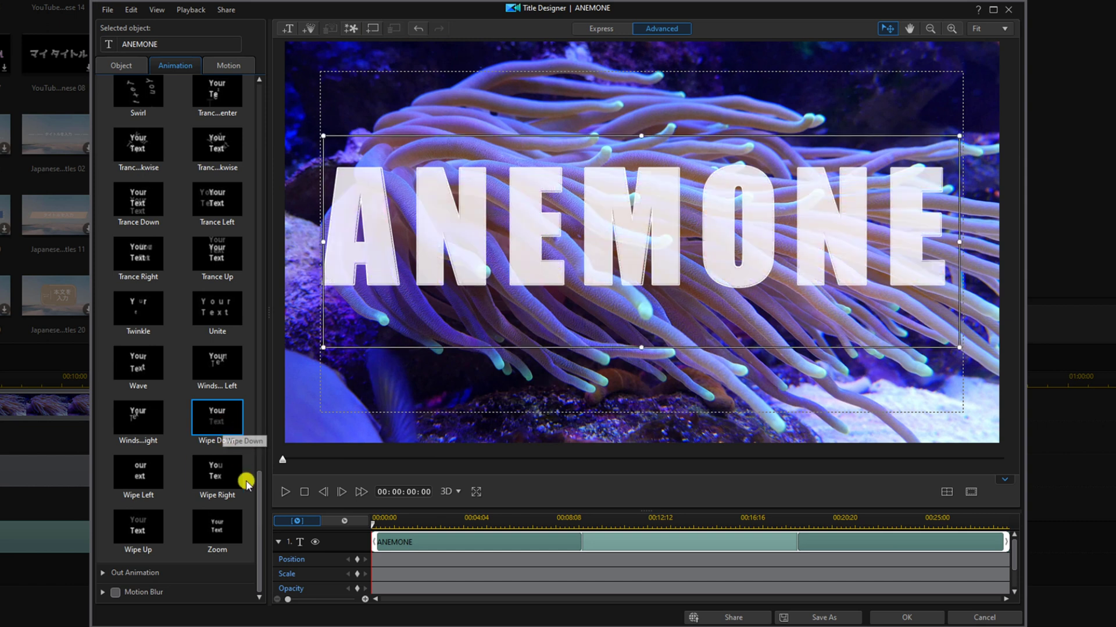
left_click_drag(258, 488, 259, 92)
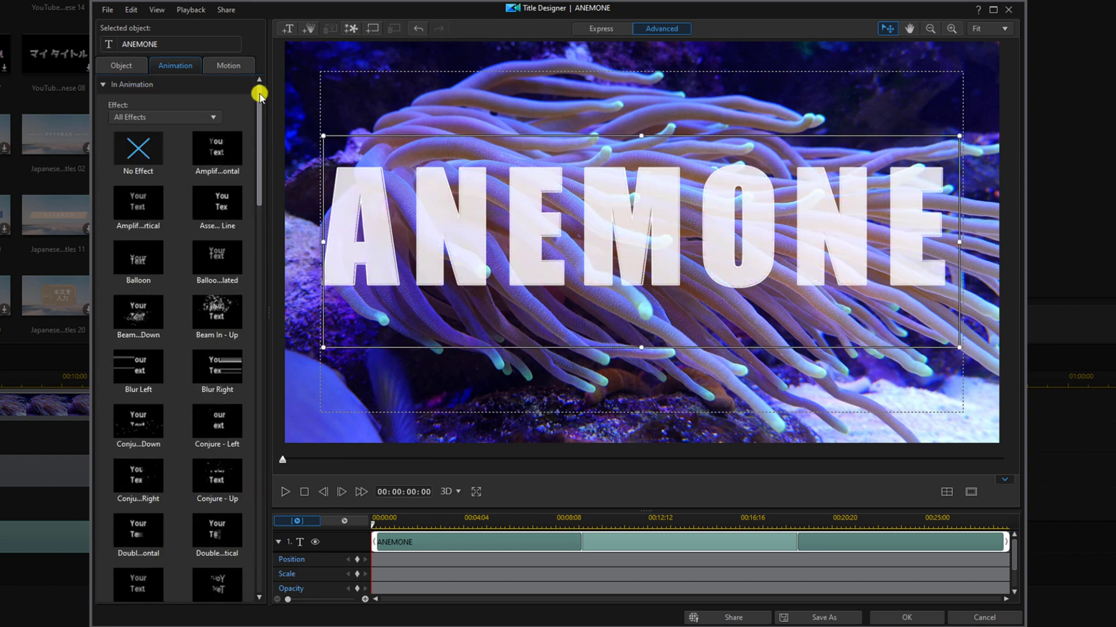
left_click(103, 86)
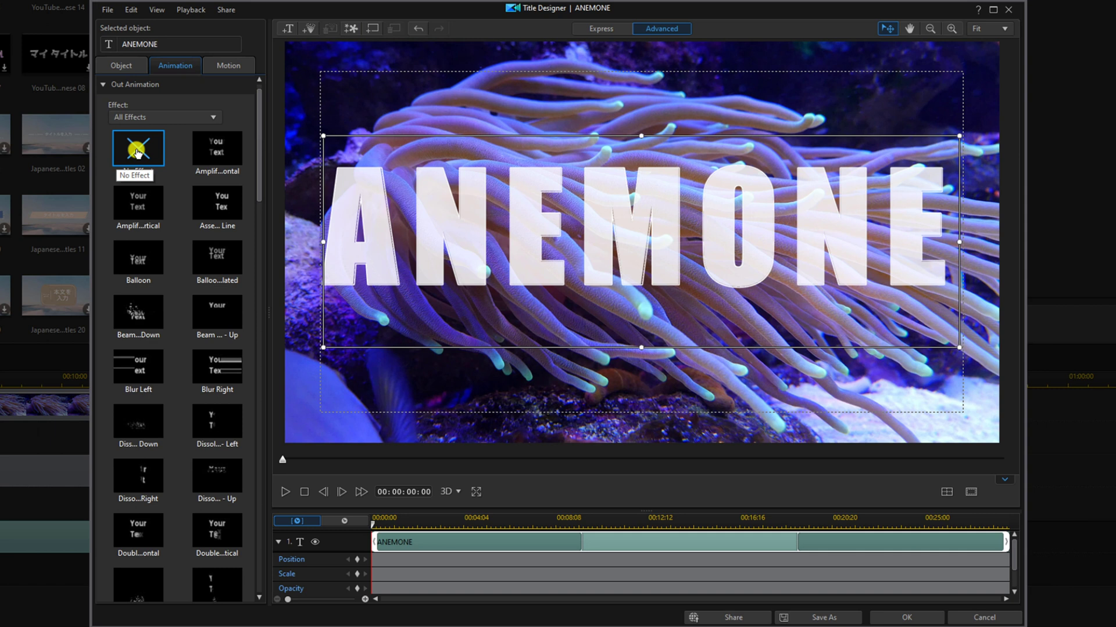
left_click(136, 152)
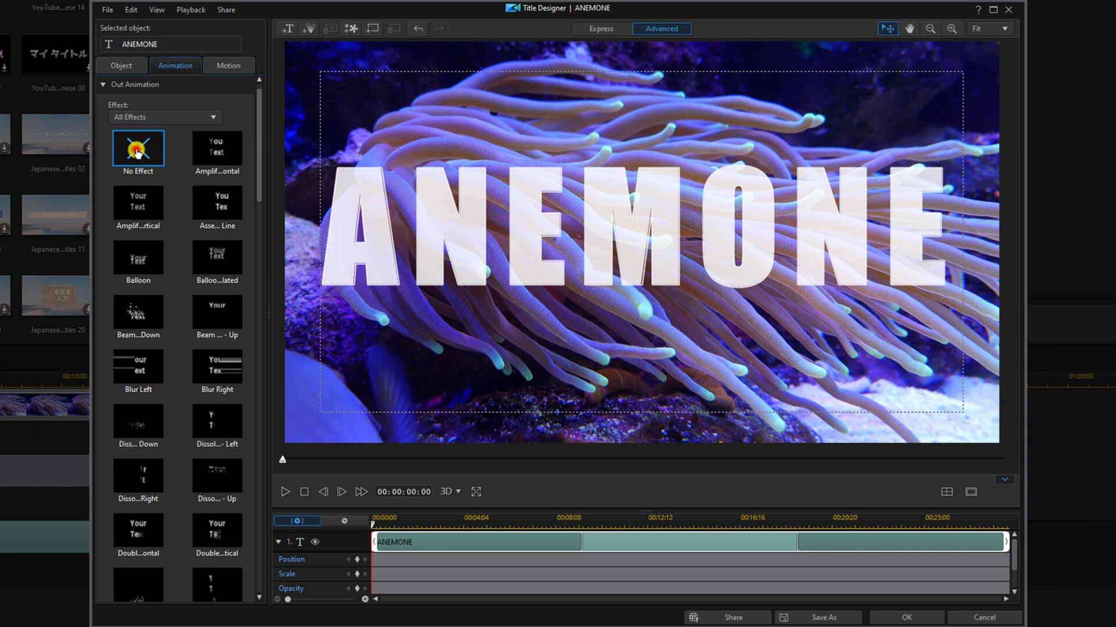
left_click(103, 86)
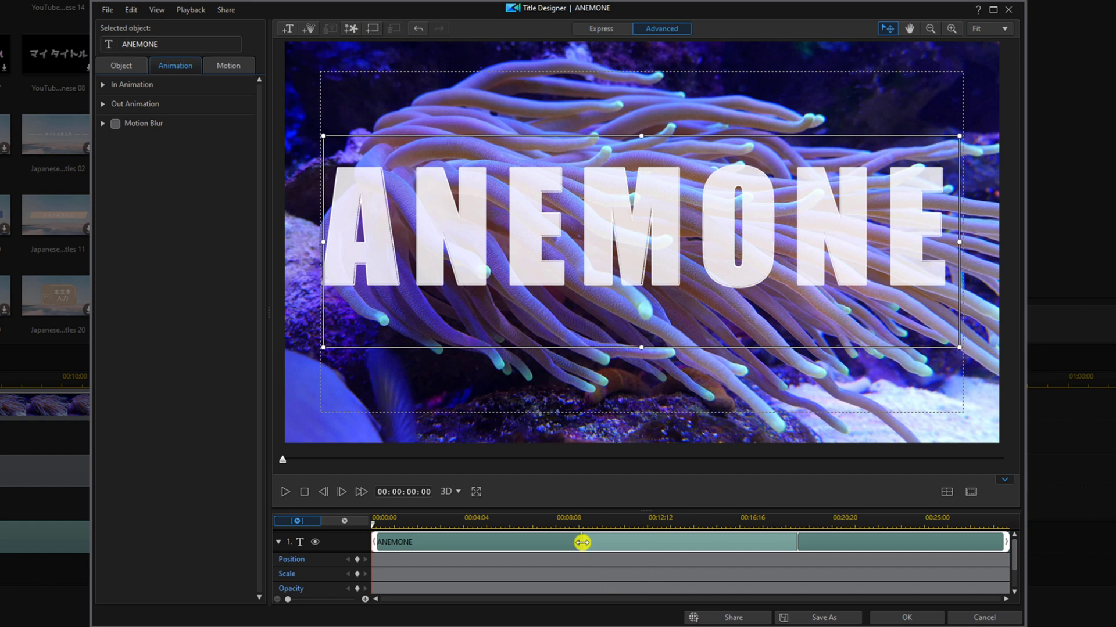
Scrub near the five-second mark to check the wipe, then save the title with OK
left_click_drag(583, 543, 503, 549)
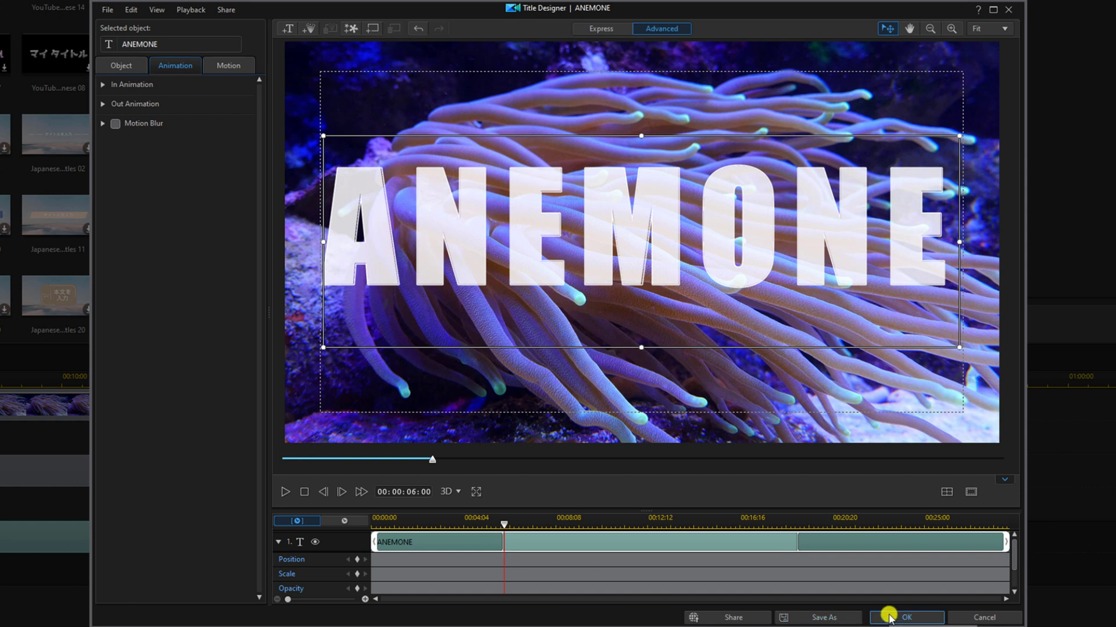
left_click(898, 618)
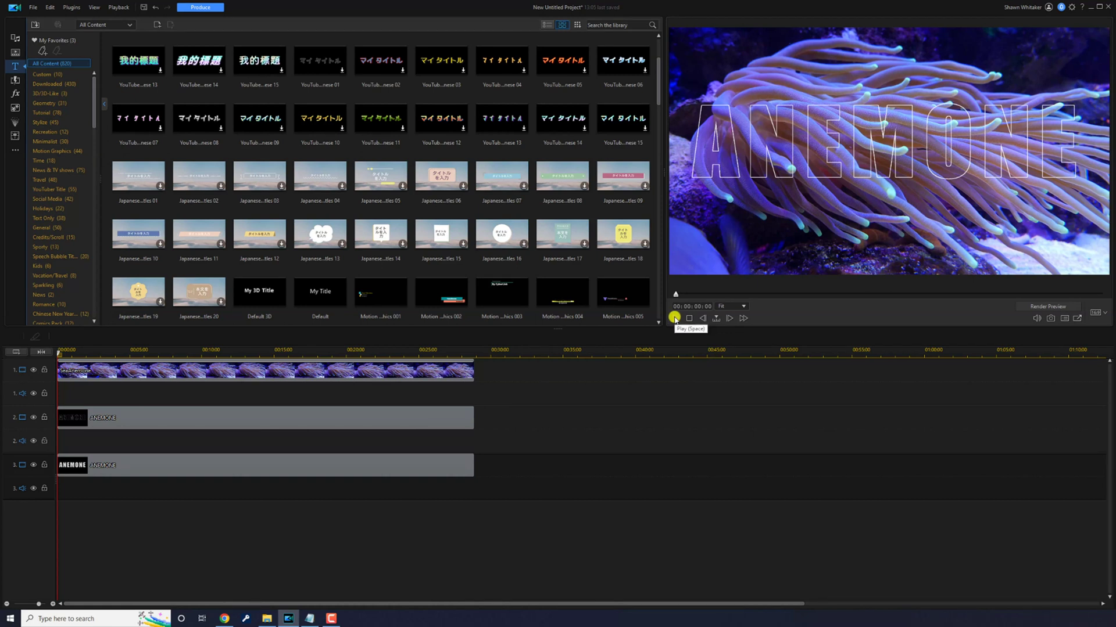
Play the project from the start to preview the 85%-opacity white fill wiping into the outlined ANEMONE title
left_click(674, 319)
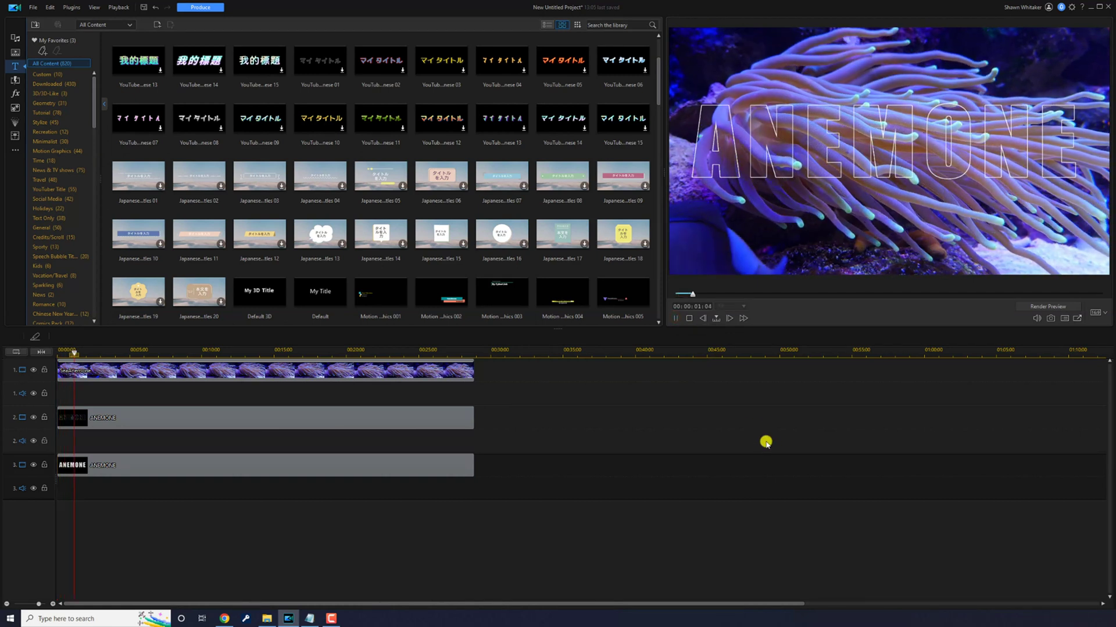